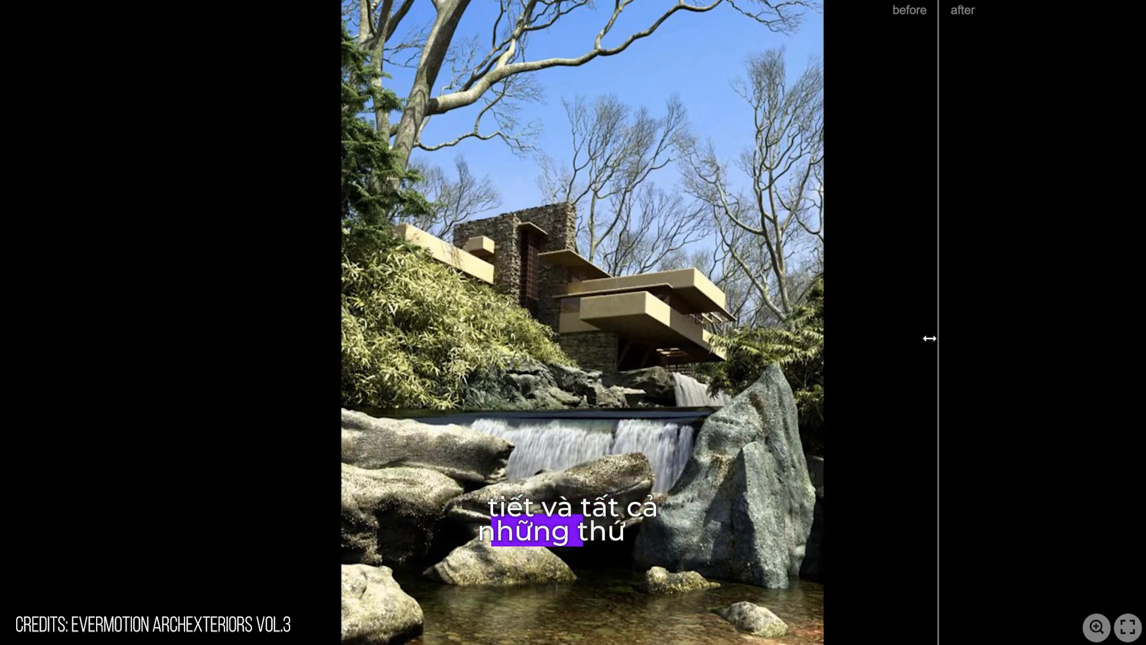
Step: Compare the before and after versions of the waterfall house and the pancake images up close
mouse_move(930, 339)
mouse_down()
mouse_move(800, 353)
mouse_move(652, 412)
mouse_move(507, 525)
mouse_up()
scroll(502, 546, up, 3)
scroll(694, 168, up, 2)
drag(694, 168, 605, 292)
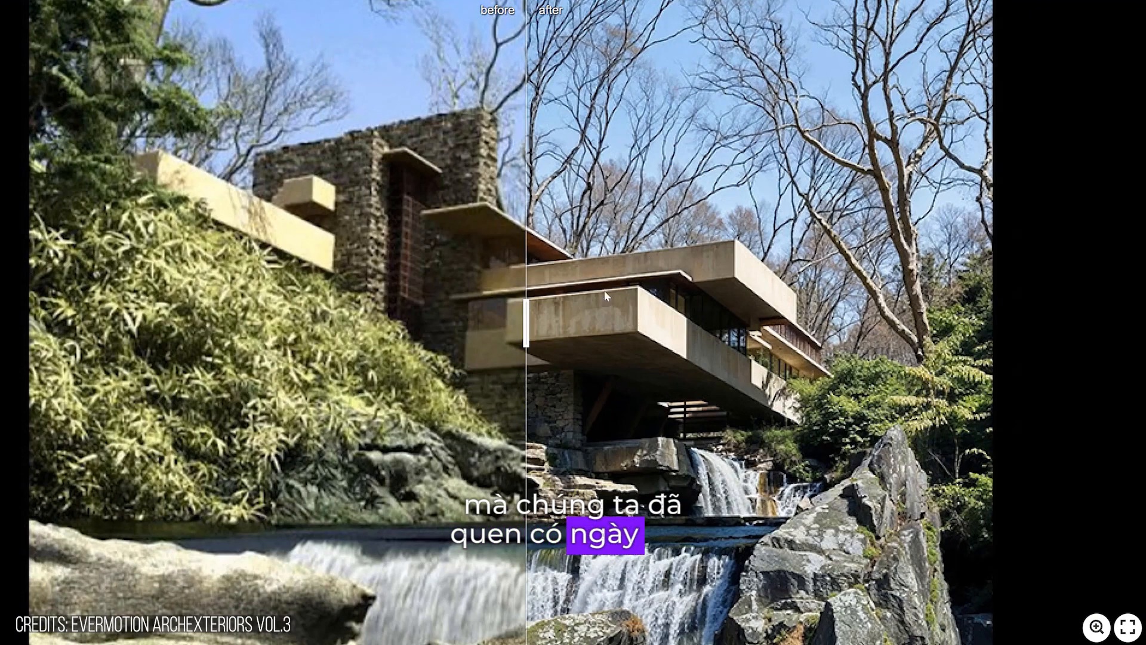
drag(521, 324, 432, 327)
scroll(493, 588, down, 2)
scroll(664, 214, up, 1)
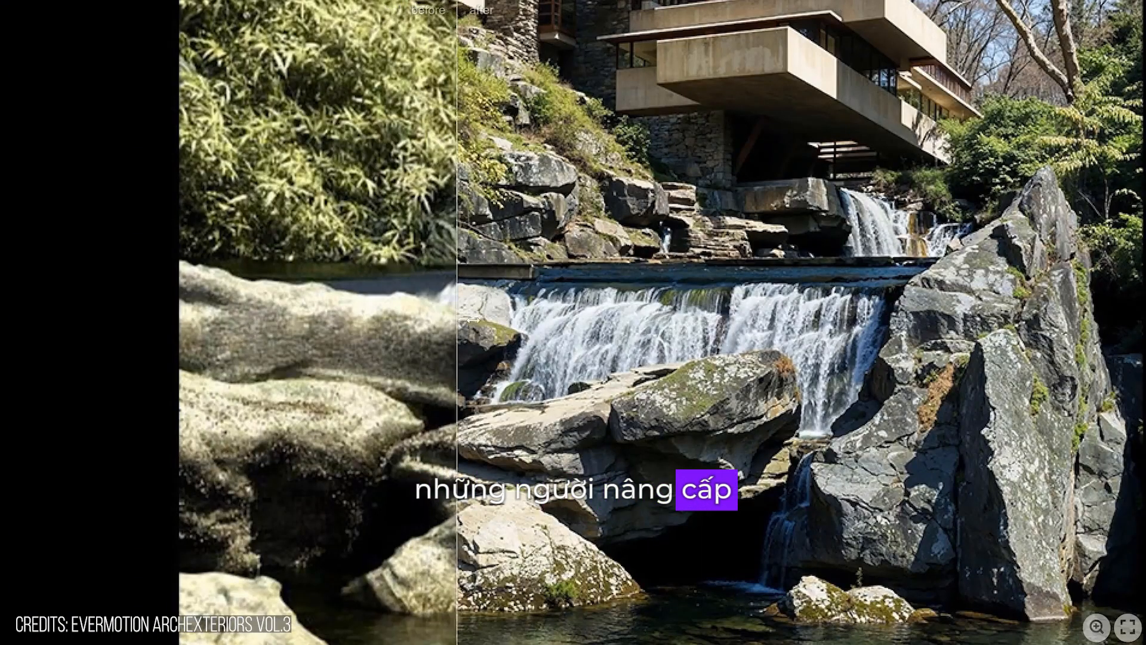
drag(809, 309, 127, 364)
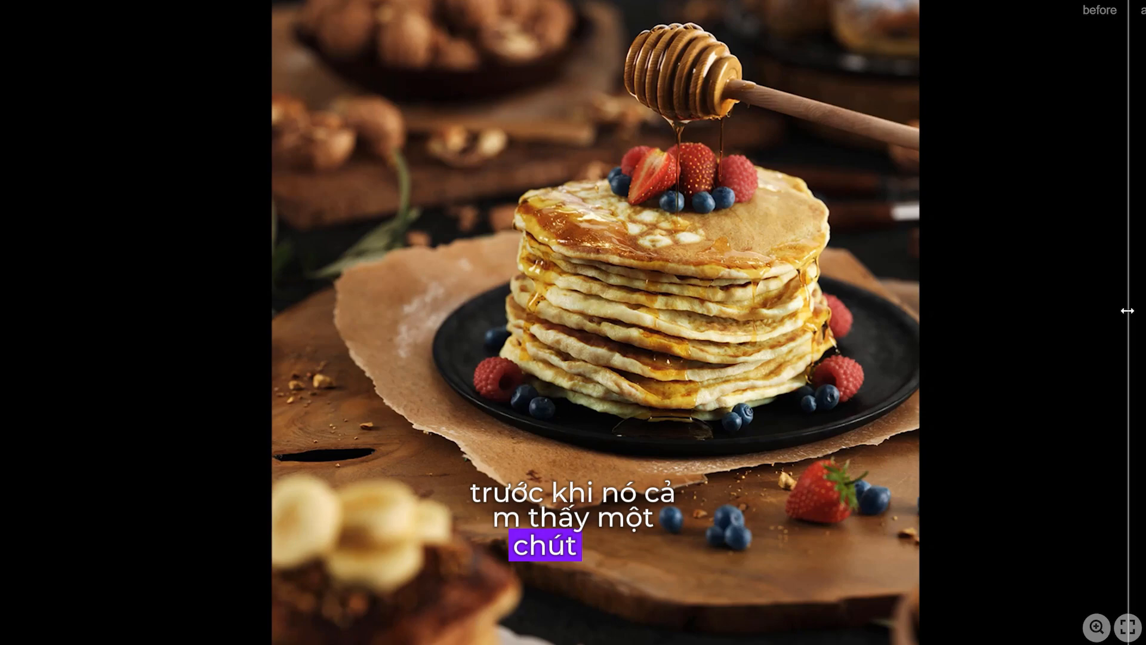
drag(1128, 310, 741, 312)
scroll(693, 120, up, 5)
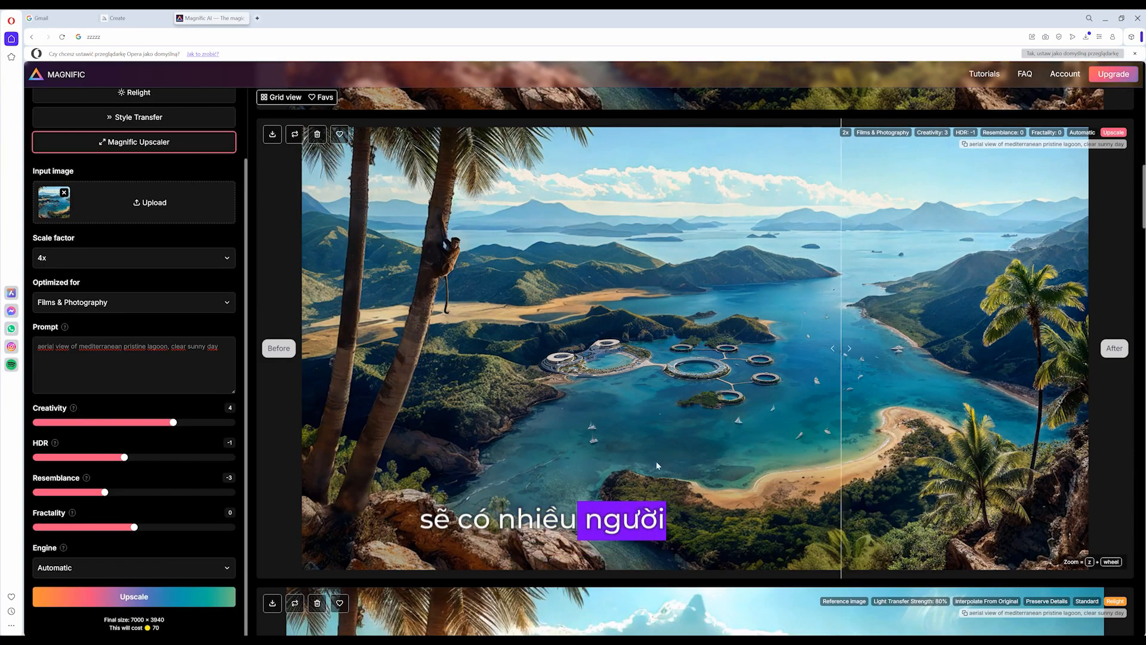
Step: Examine the upscaled lagoon image up close, comparing its before and after versions around the palm trunks and hillside
scroll(468, 433, up, 5)
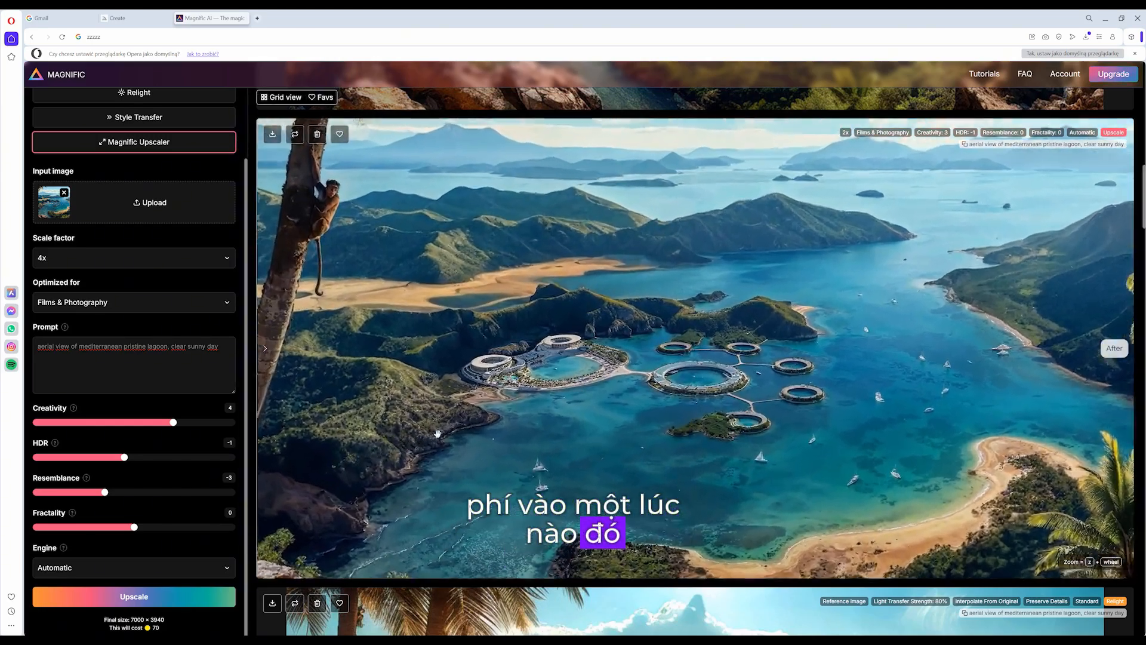
scroll(437, 434, up, 2)
drag(353, 463, 655, 312)
scroll(655, 310, up, 4)
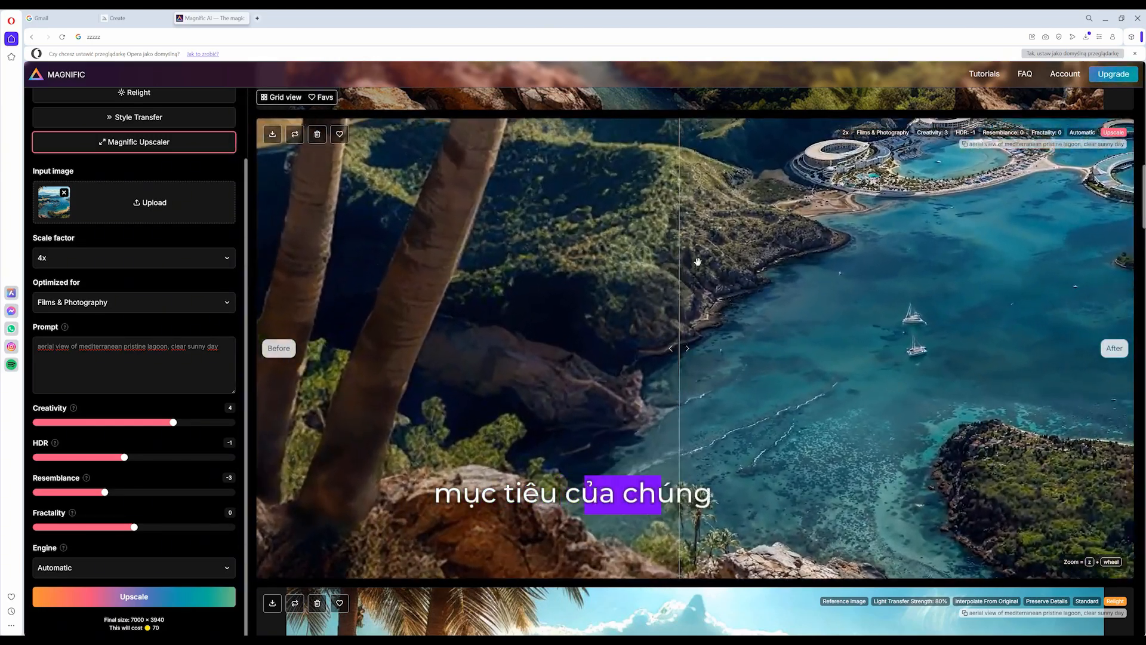
drag(715, 274, 730, 401)
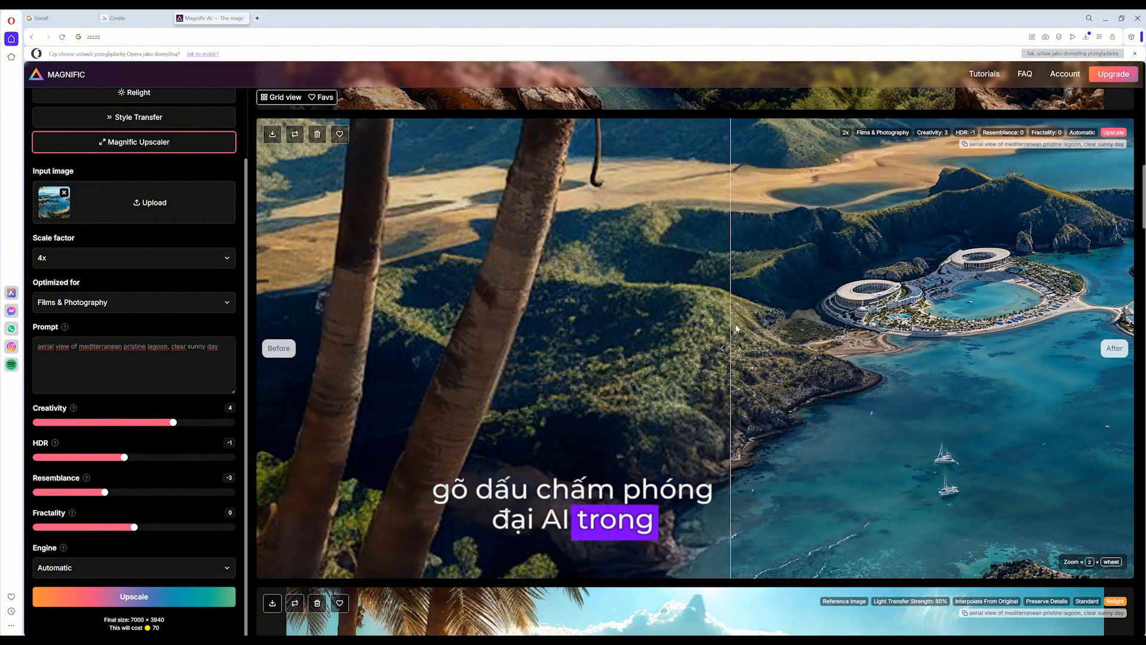
drag(733, 330, 257, 335)
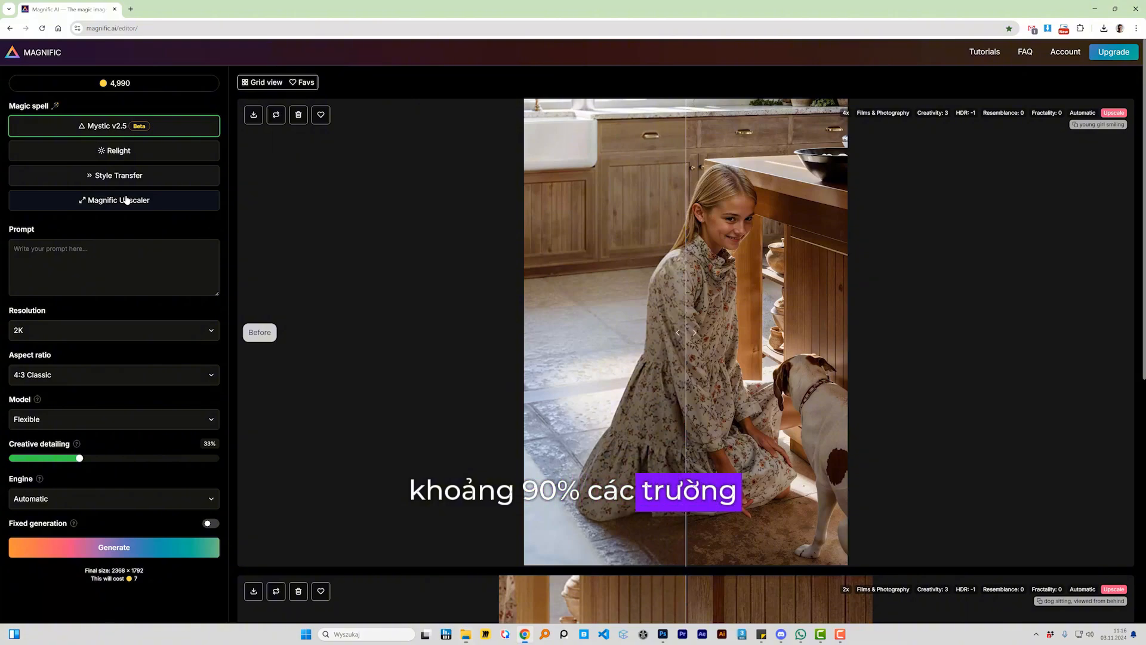
Step: Choose Magnific Upscaler and load the Mediterranean kitchen image from the file folder as its input image
click(127, 200)
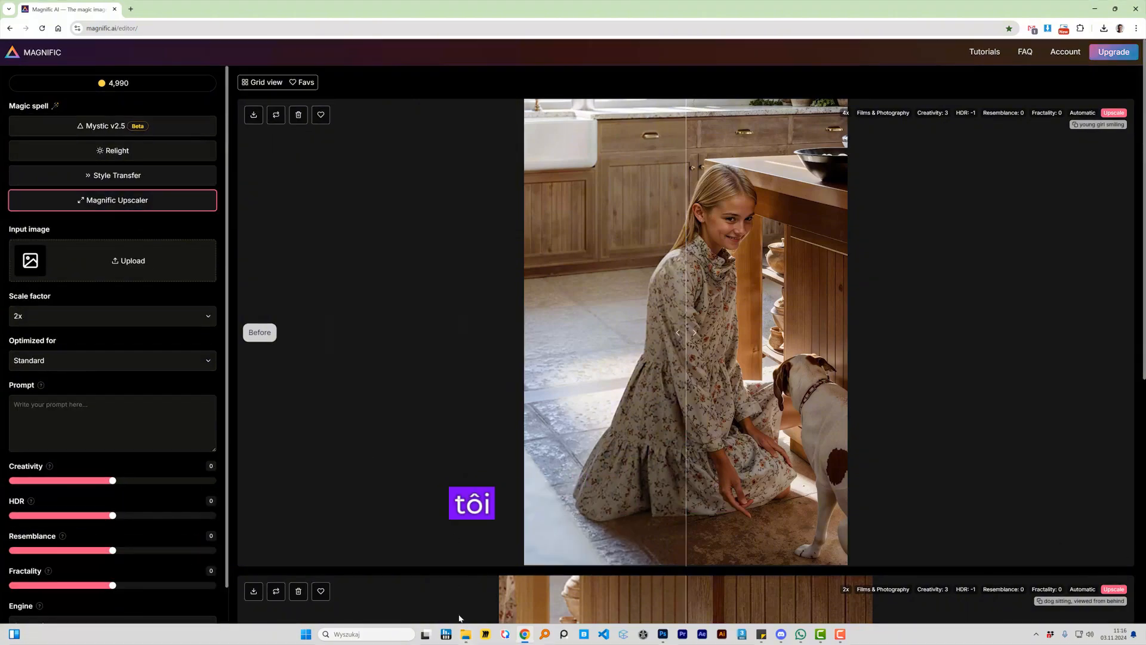
click(466, 634)
drag(500, 254, 105, 263)
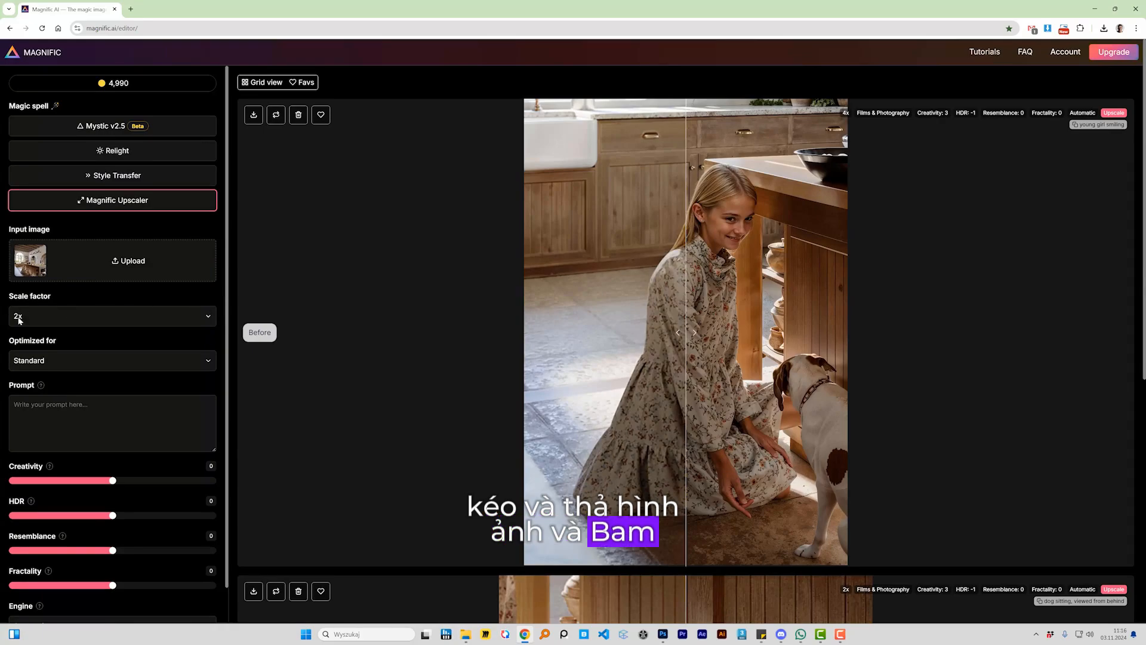
Step: Optimize the upscale for Films & Photography with Creativity 3 and HDR -1, and run it at 2x
click(90, 360)
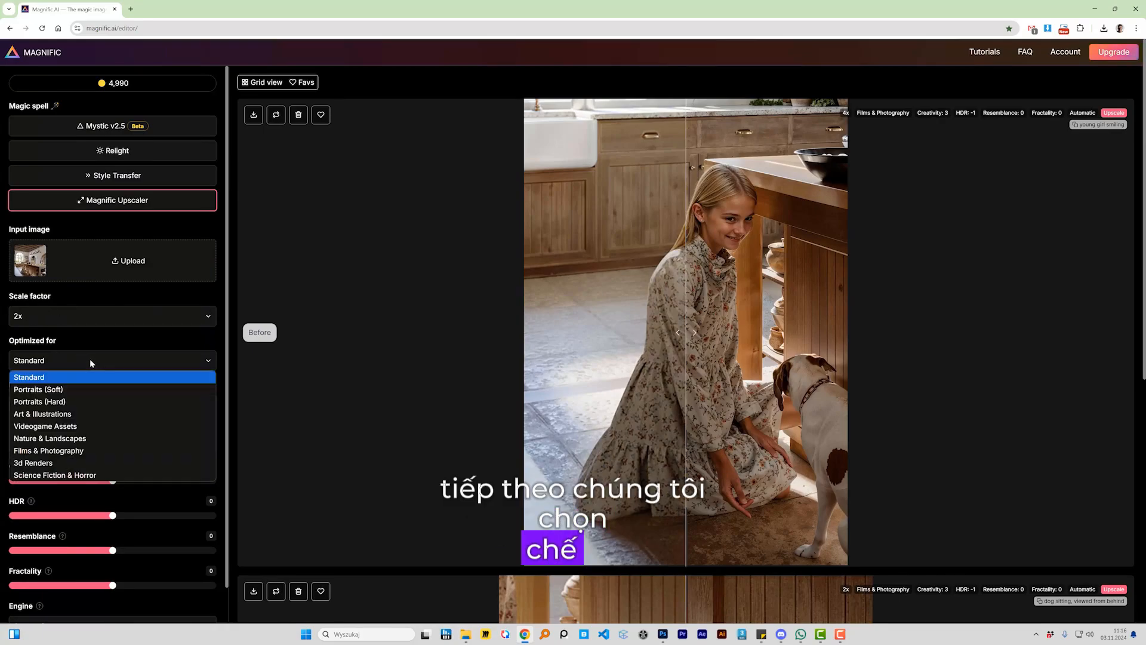
click(83, 452)
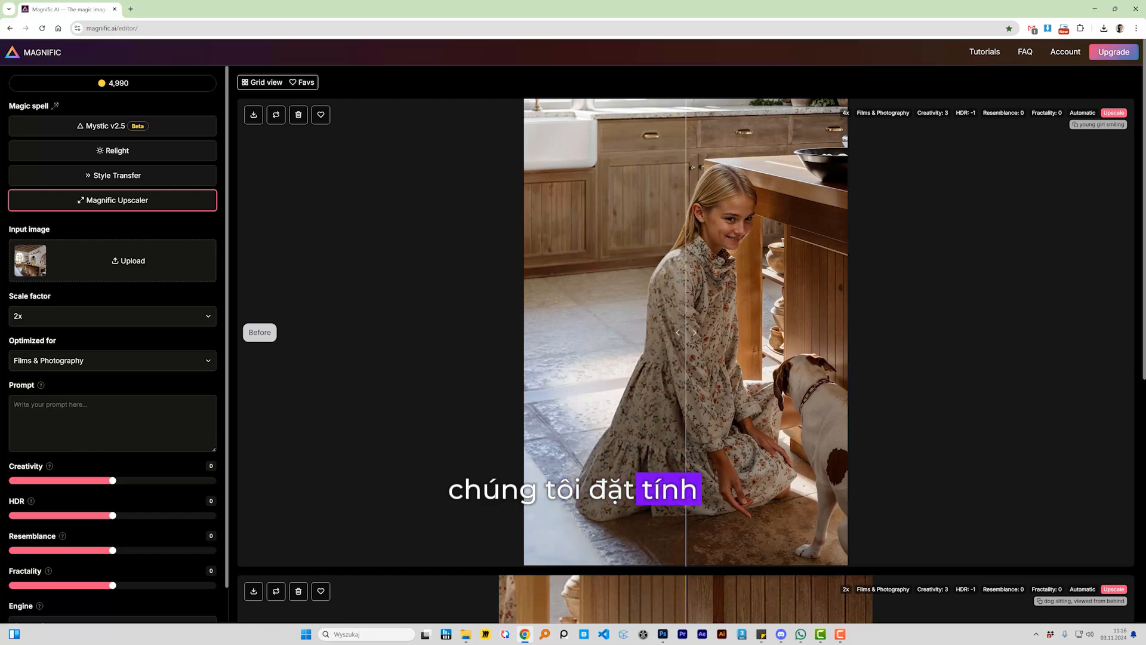
mouse_move(112, 480)
mouse_down()
mouse_move(140, 489)
mouse_move(103, 521)
mouse_up()
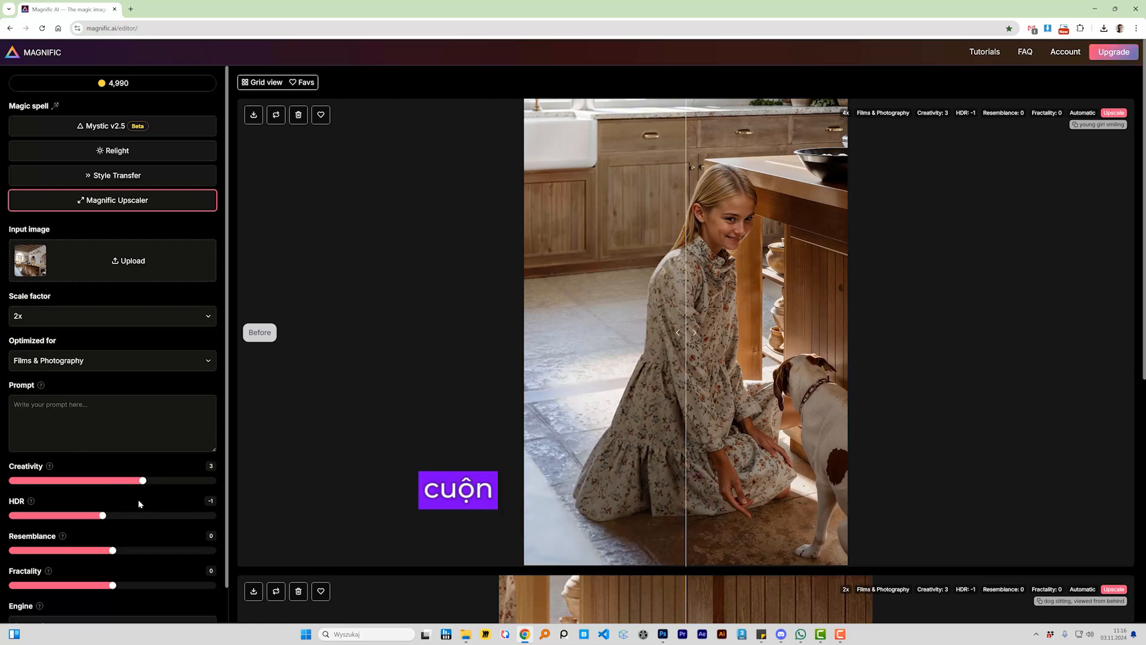
scroll(138, 500, down, 2)
click(113, 586)
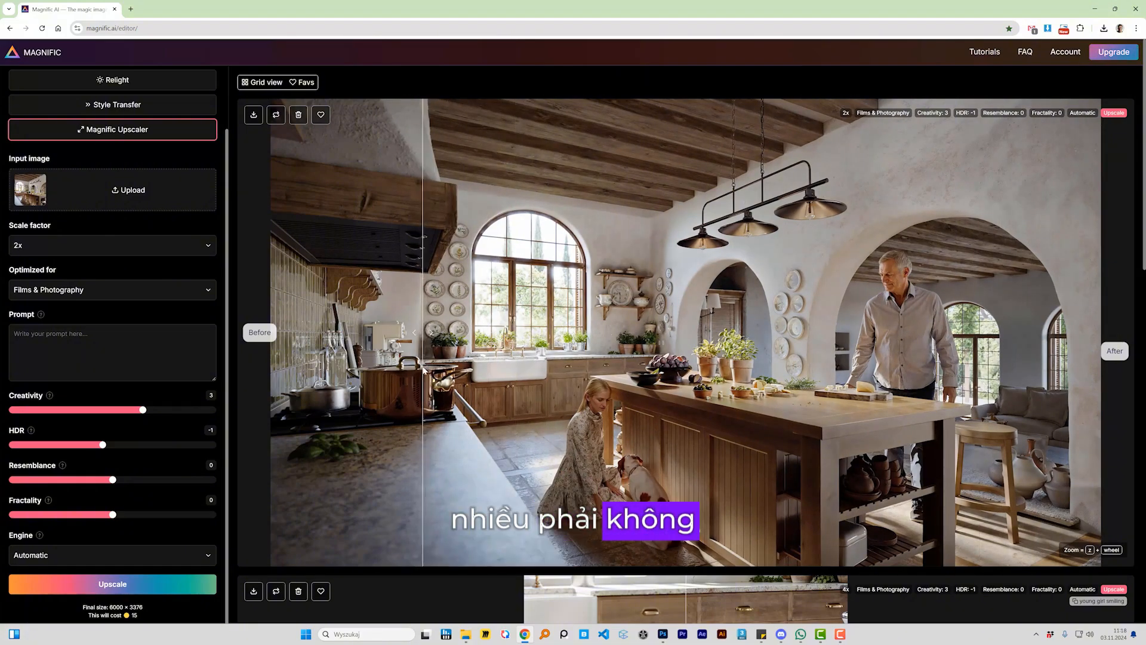
Step: Examine the upscaled kitchen image up close, comparing the lamps, woman and dog before and after
scroll(771, 360, up, 5)
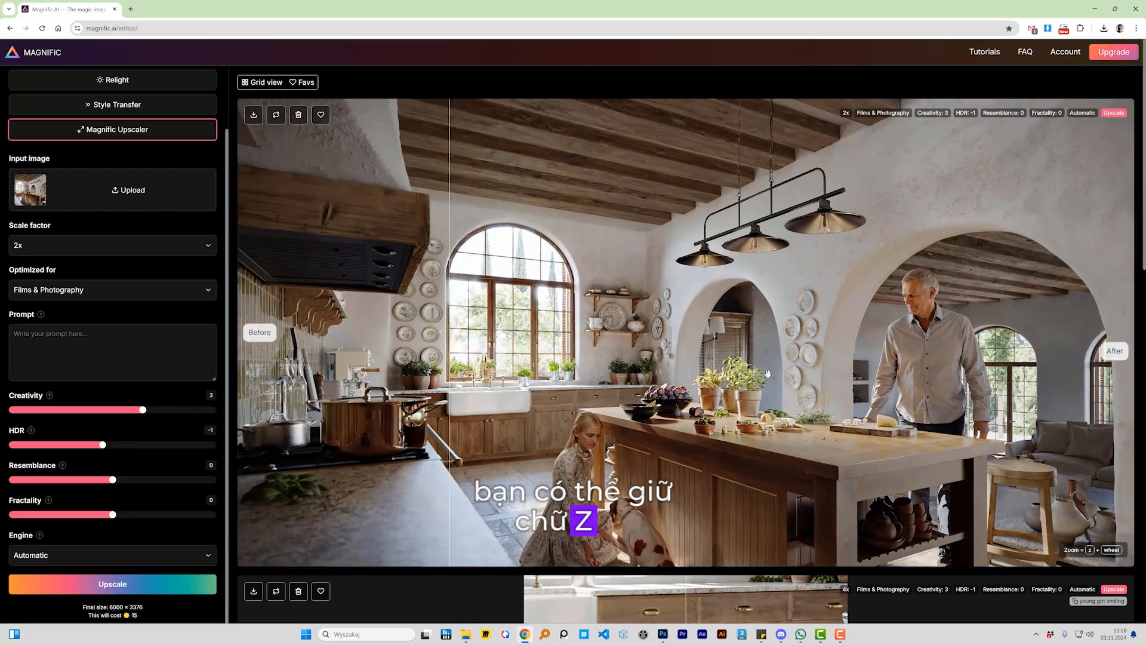
scroll(777, 479, up, 2)
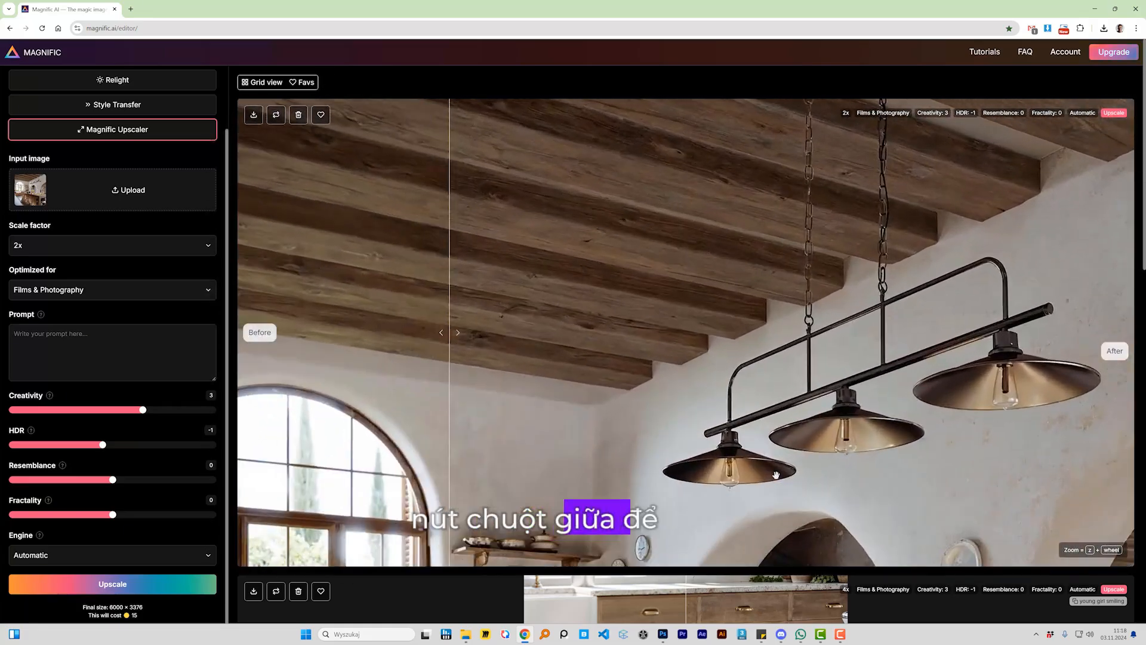
drag(776, 471, 711, 269)
drag(746, 490, 740, 300)
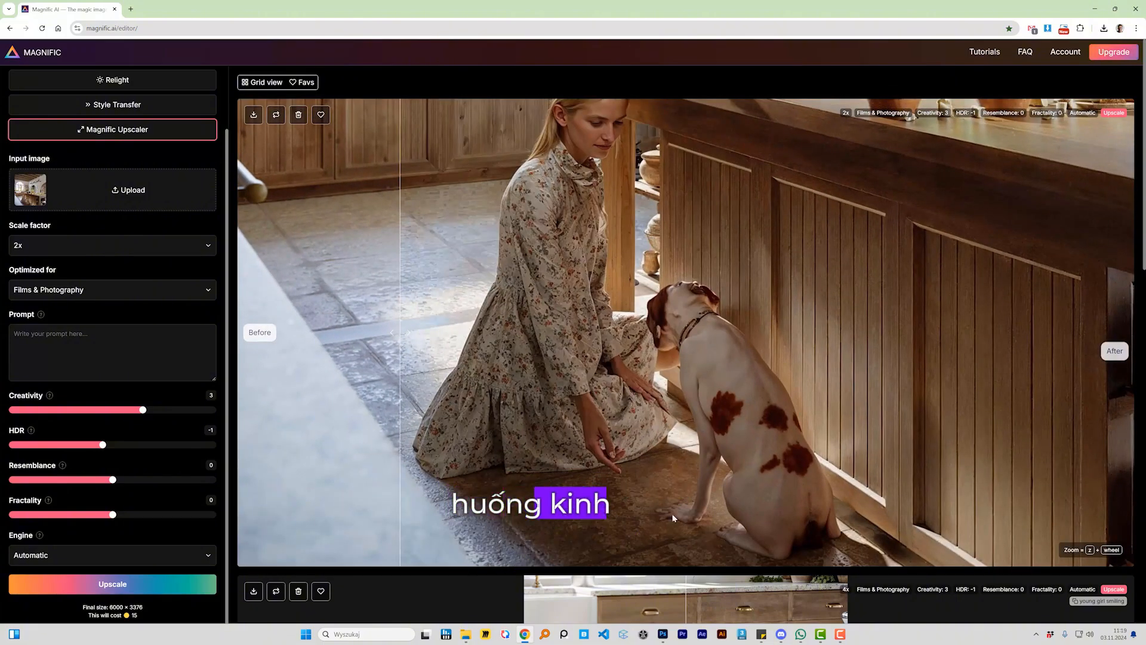
drag(691, 204, 671, 364)
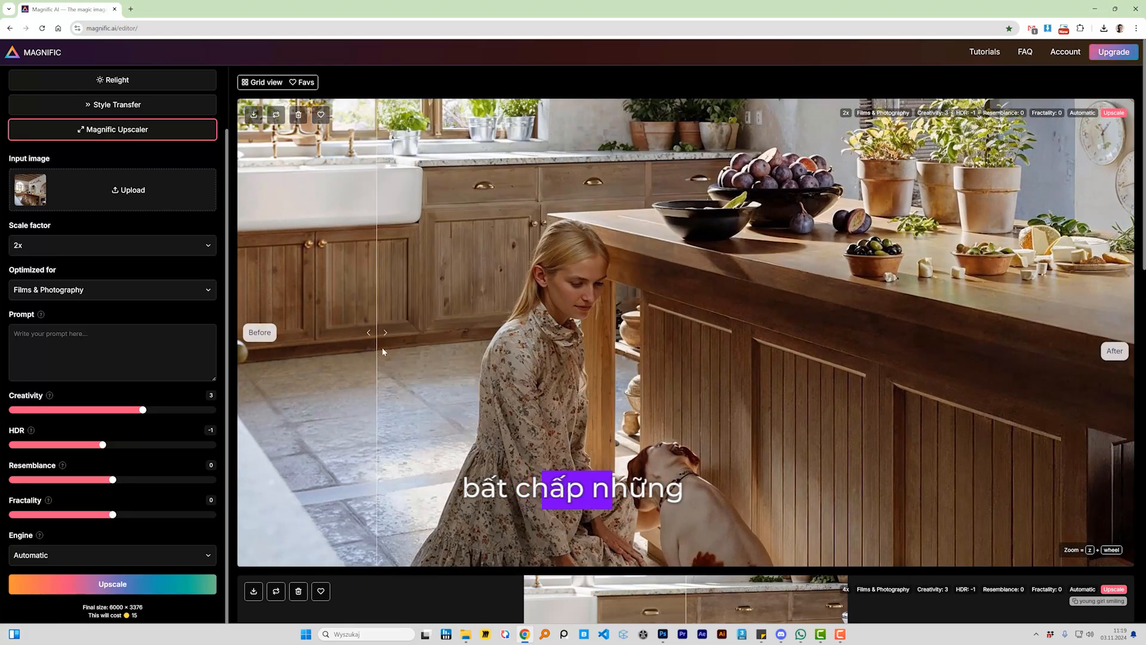
Step: Download the upscaled kitchen as PNG (100% quality) and place it over the original image in Photoshop
click(255, 117)
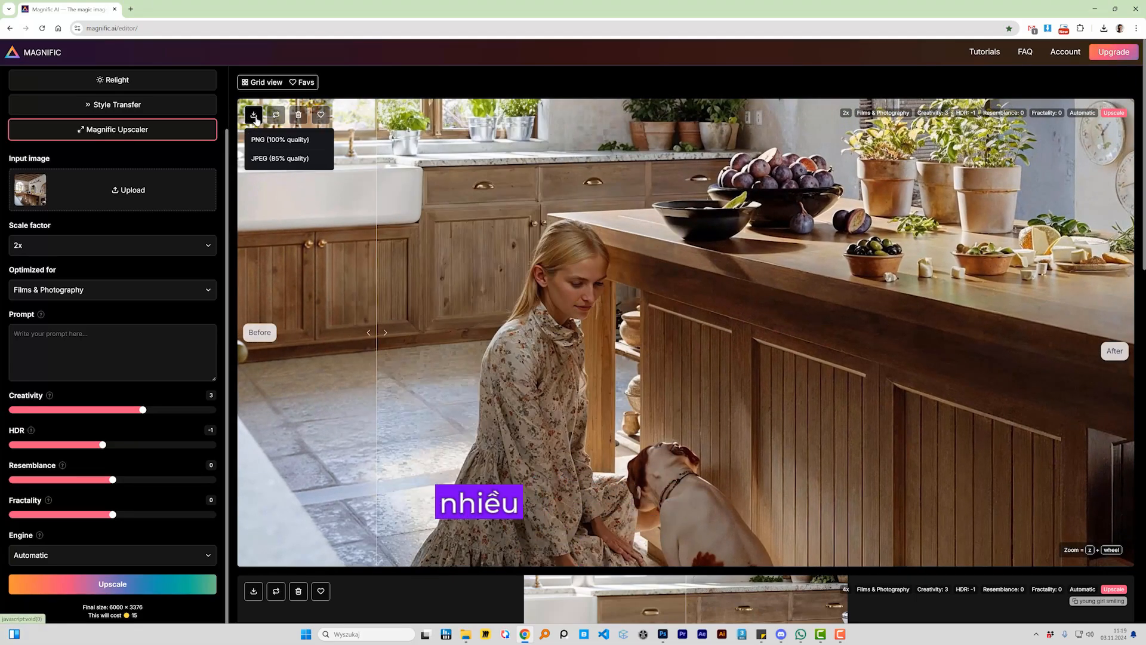
click(302, 141)
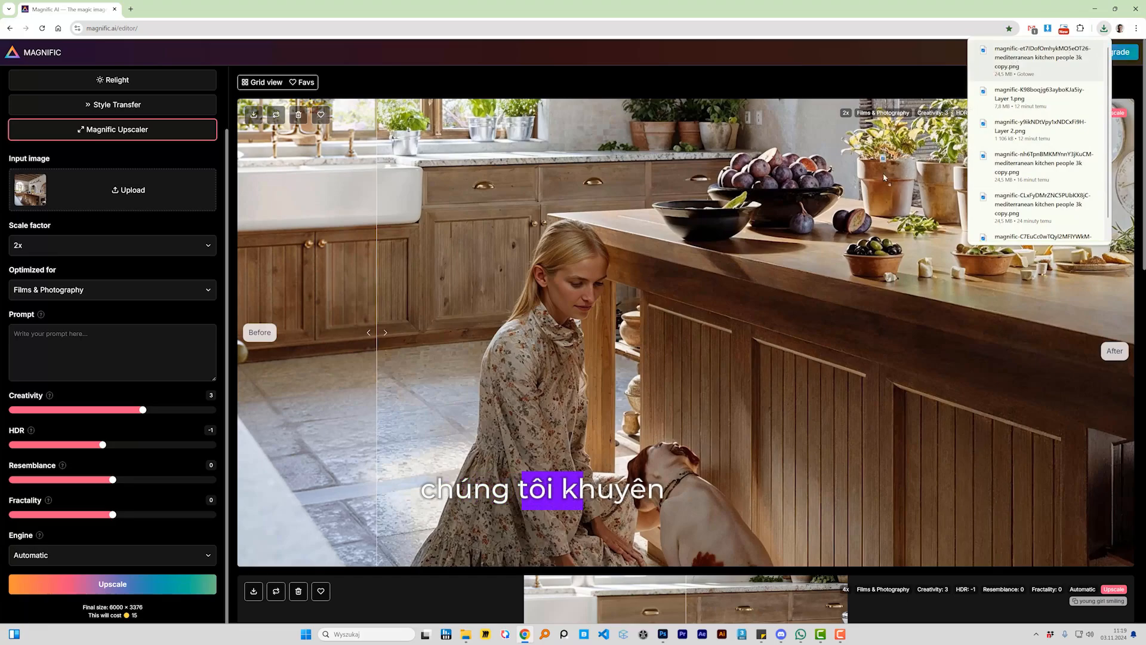
drag(884, 177, 619, 554)
drag(663, 640, 584, 385)
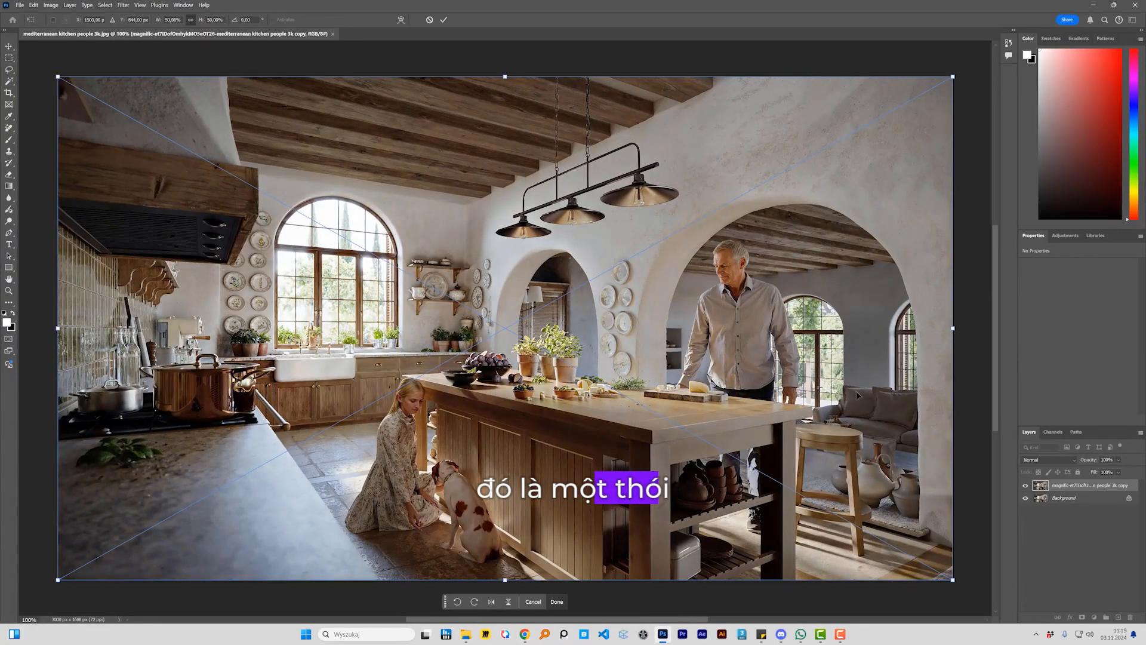
key(Return)
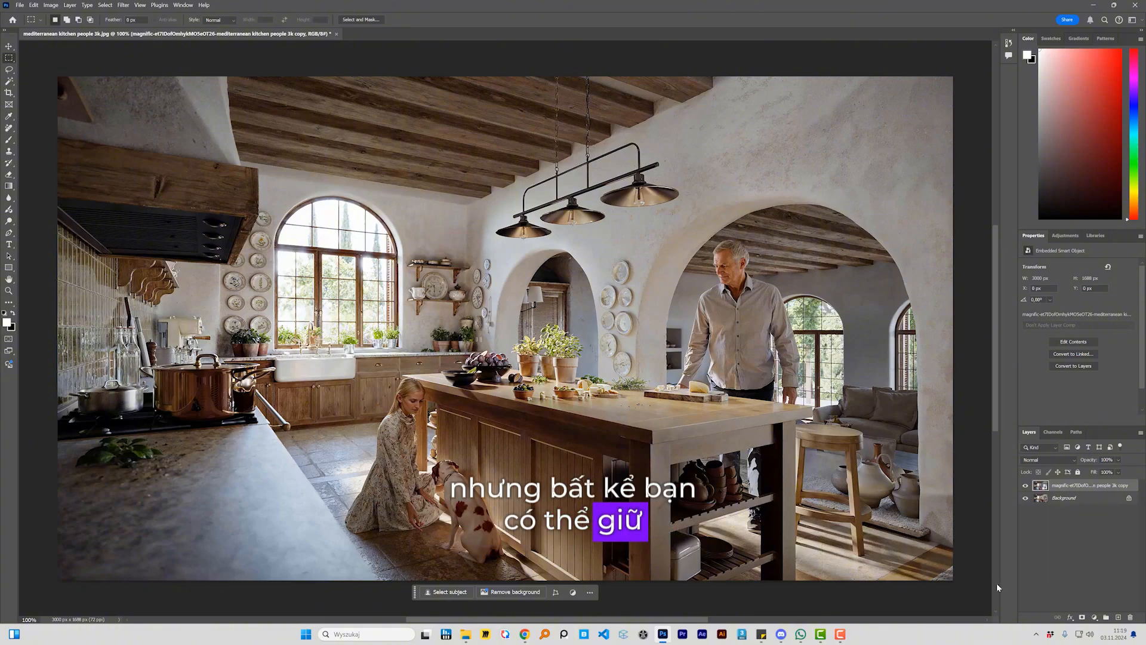
Step: Hide the upscaled layer with a black layer mask and brush white onto the mask to reveal the man
alt+click(1083, 618)
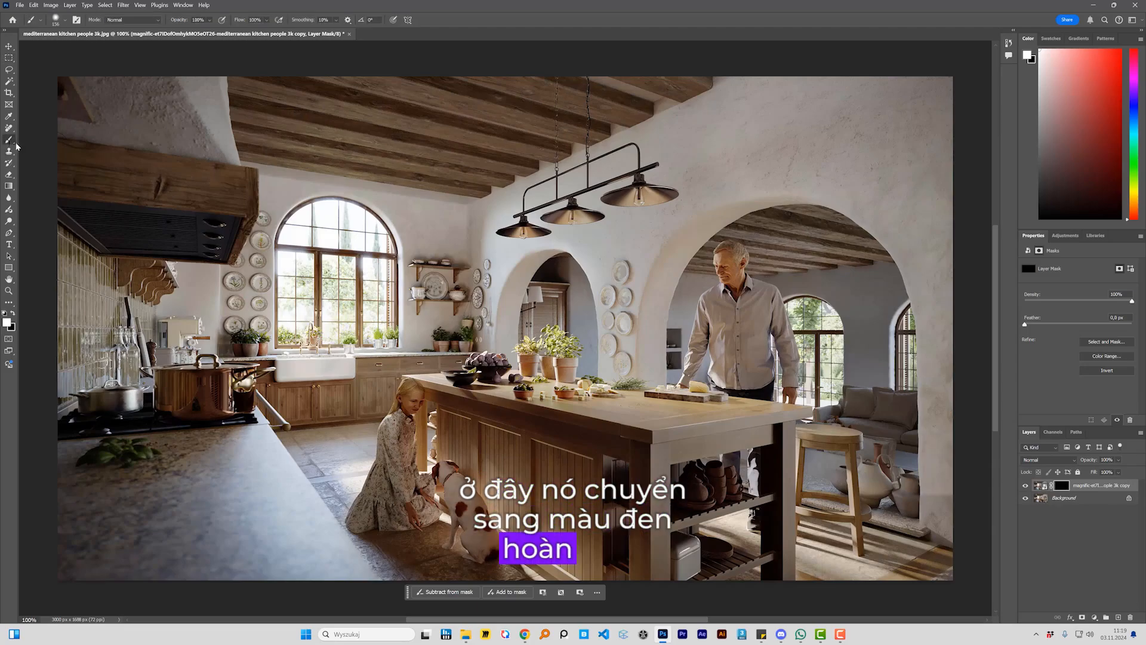
drag(642, 290, 679, 297)
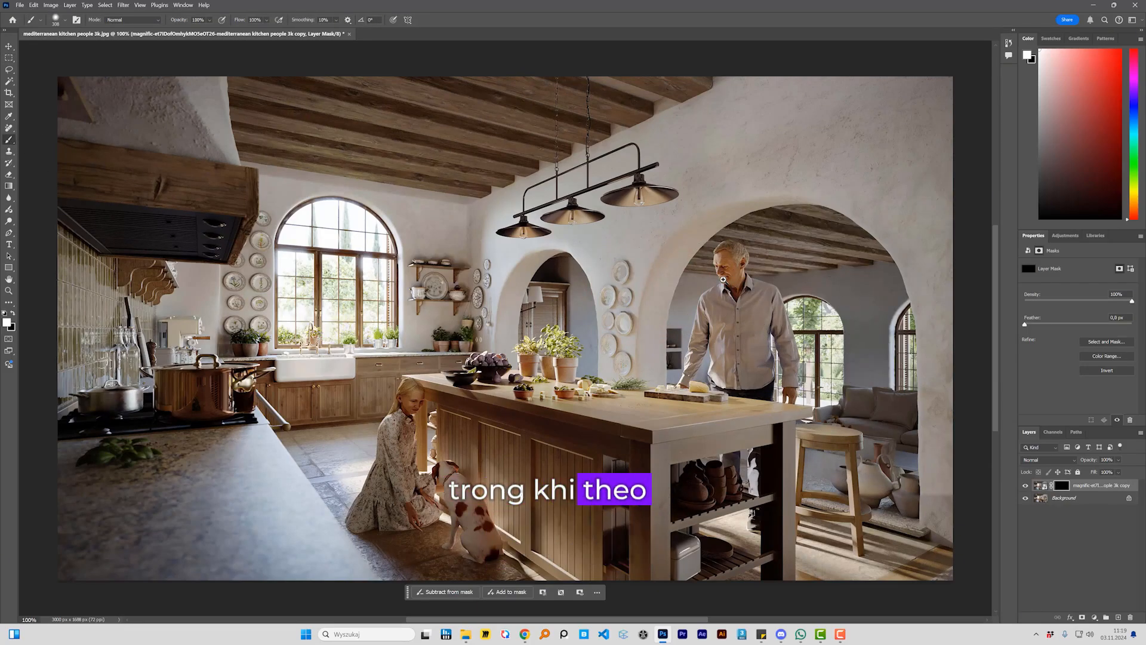
scroll(723, 279, up, 2)
drag(622, 268, 608, 358)
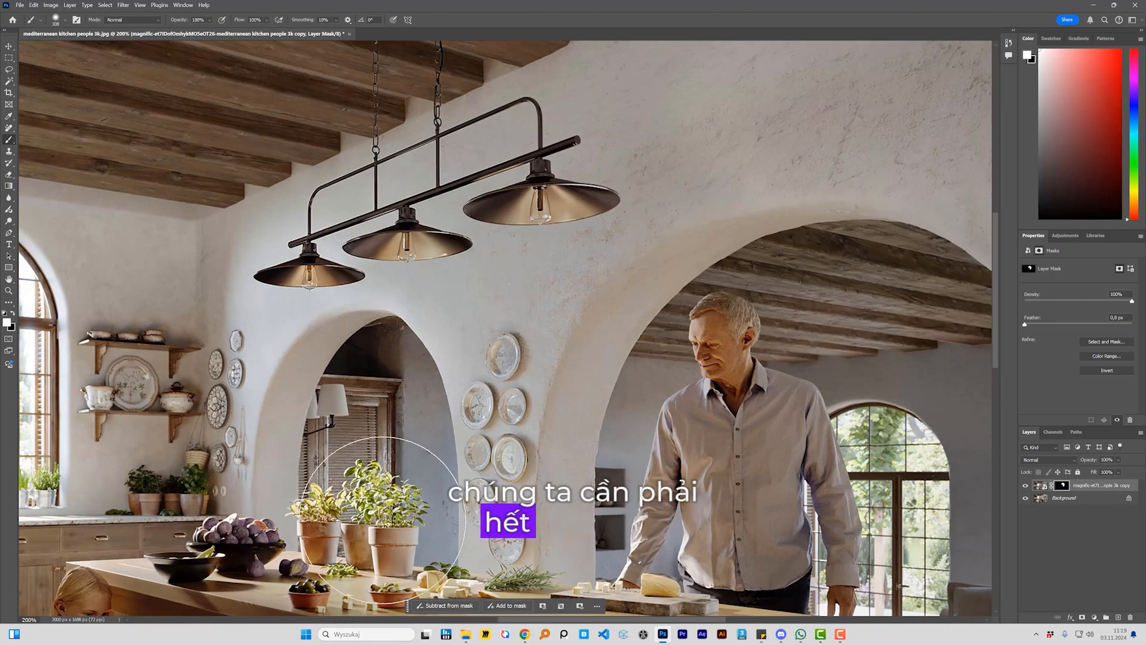
Step: Paint white on the mask over the potted plants and the kitchen island's top to reveal their upscaled details
drag(410, 439, 540, 292)
drag(480, 436, 576, 441)
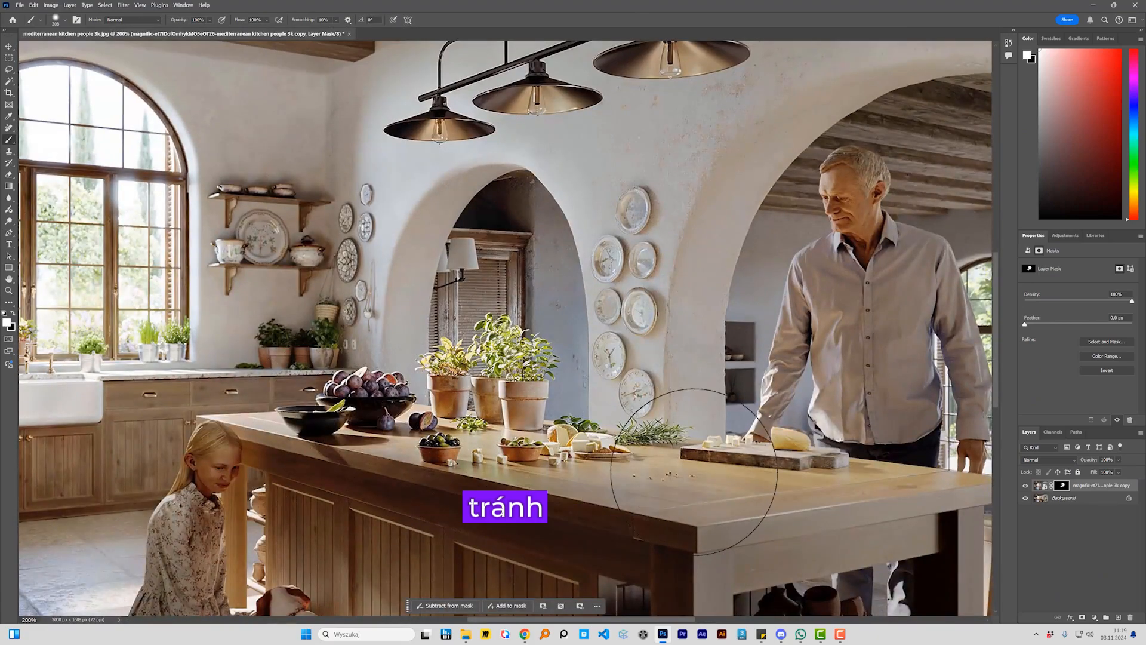
mouse_move(663, 476)
mouse_down()
mouse_move(590, 441)
mouse_move(854, 444)
mouse_up()
scroll(589, 440, up, 1)
drag(734, 421, 472, 491)
mouse_move(525, 401)
mouse_down()
mouse_move(608, 211)
mouse_move(654, 422)
mouse_move(679, 278)
mouse_move(711, 272)
mouse_move(754, 477)
mouse_up()
mouse_move(633, 167)
mouse_down()
mouse_move(649, 351)
mouse_move(627, 339)
mouse_up()
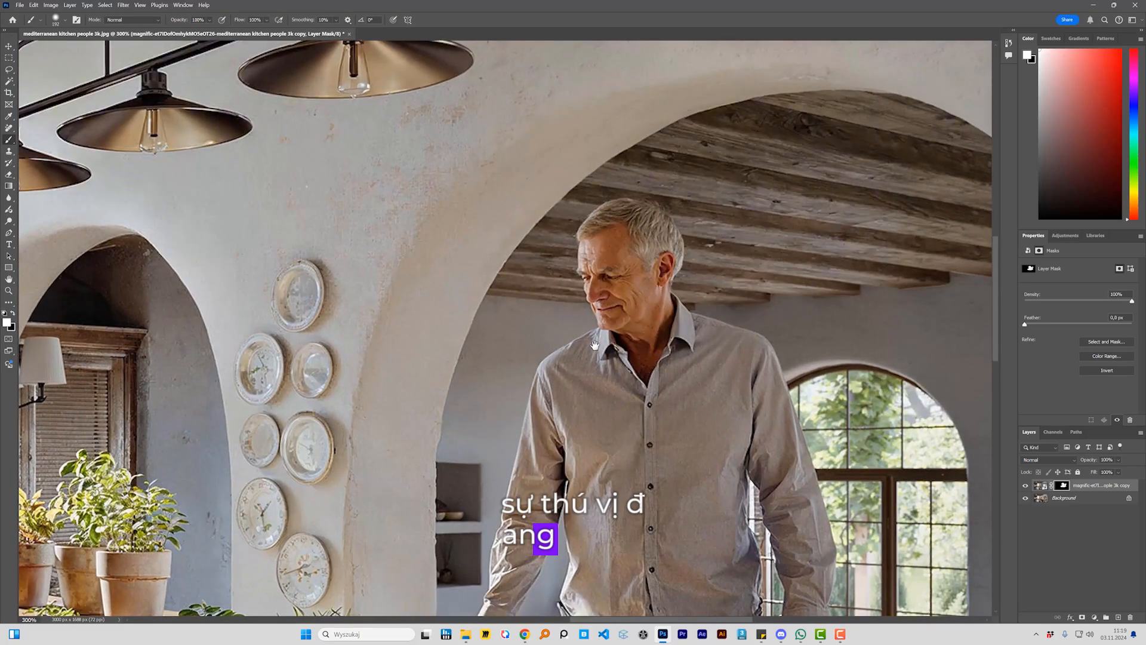
Step: Check the blend across the kitchen and extend the white mask painting over the man's legs behind the island
drag(748, 552, 596, 313)
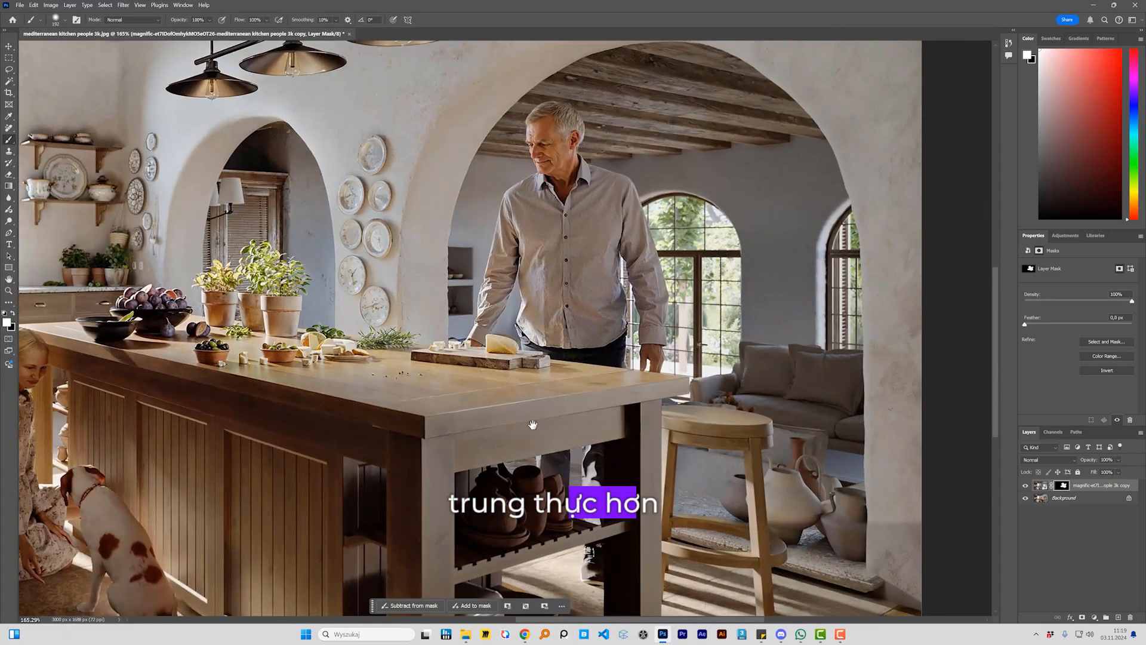
drag(533, 425, 601, 306)
drag(430, 337, 645, 353)
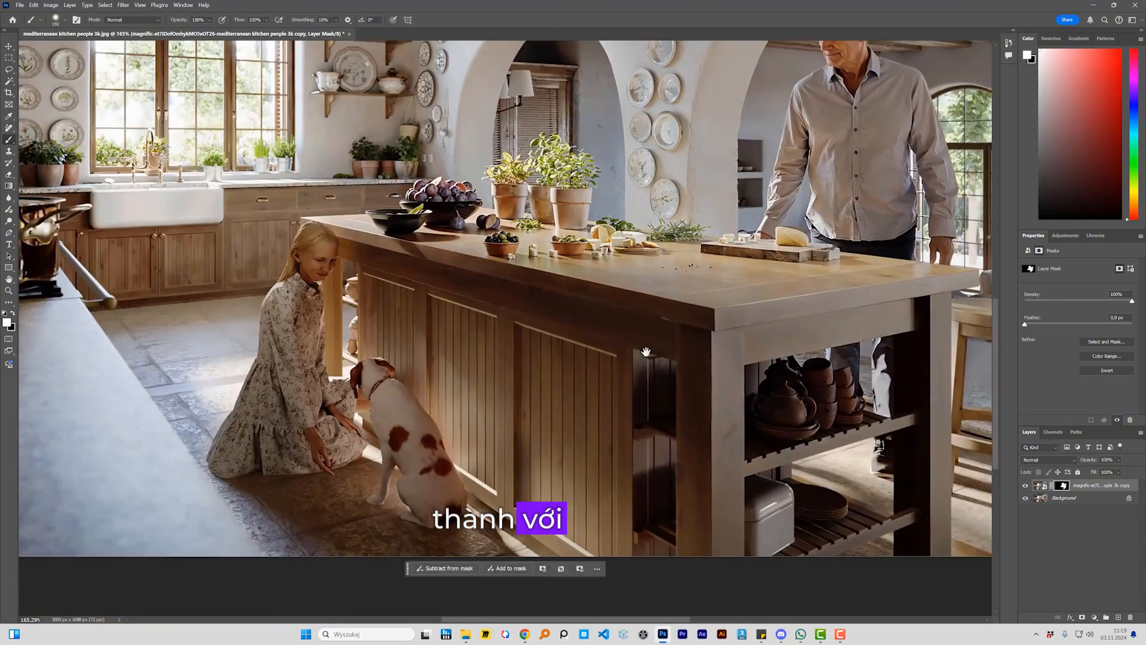
click(488, 328)
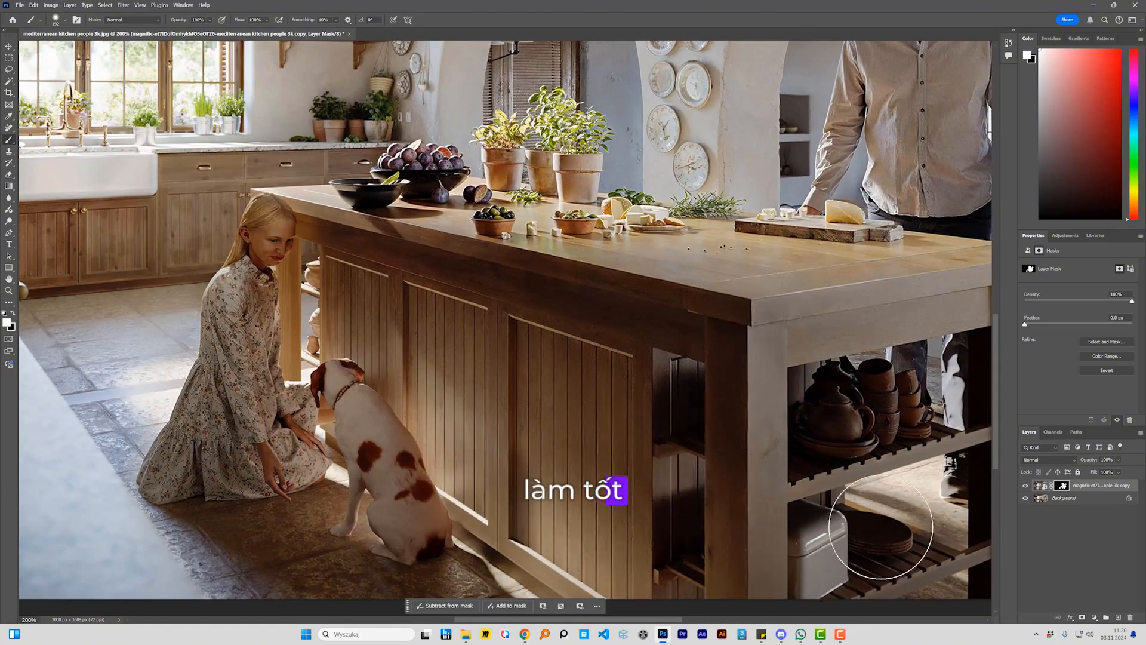
drag(494, 262, 642, 397)
alt+click(622, 382)
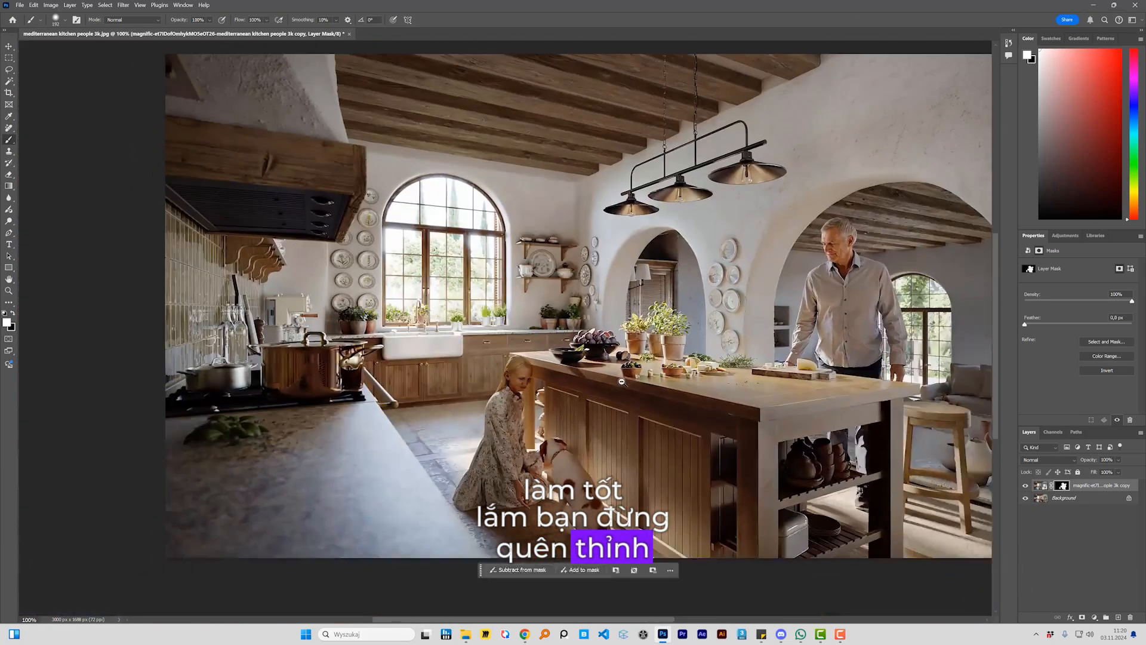
drag(570, 392, 445, 424)
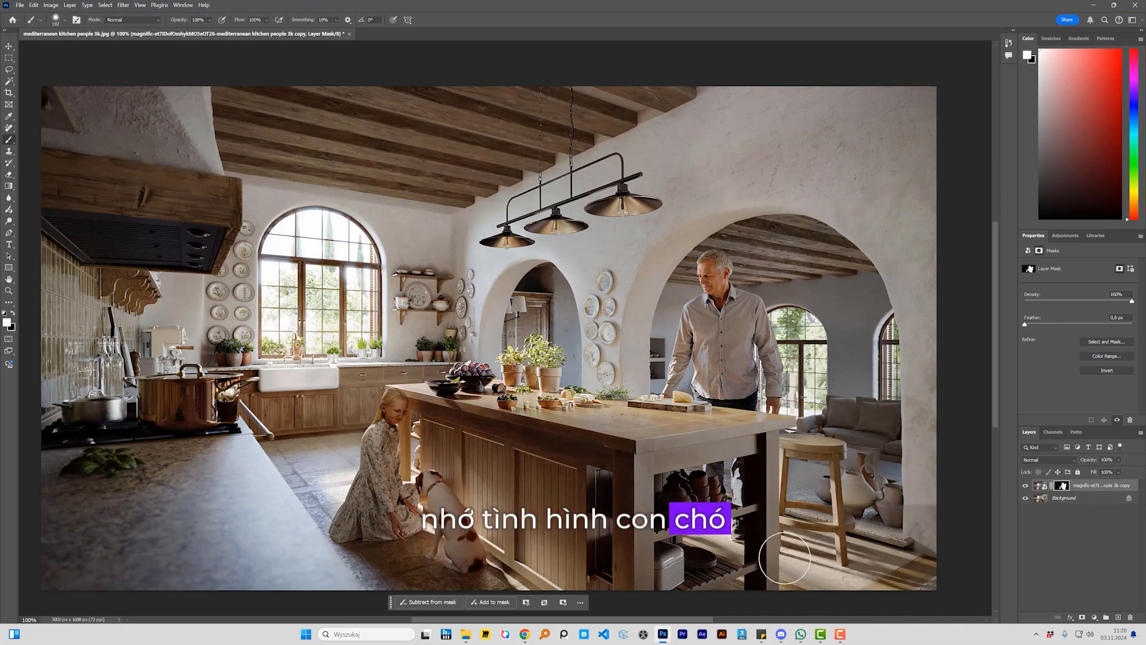
Step: Hide the masked upscaled layer and copy a rectangular area around the girl from the Background onto a new layer
click(9, 58)
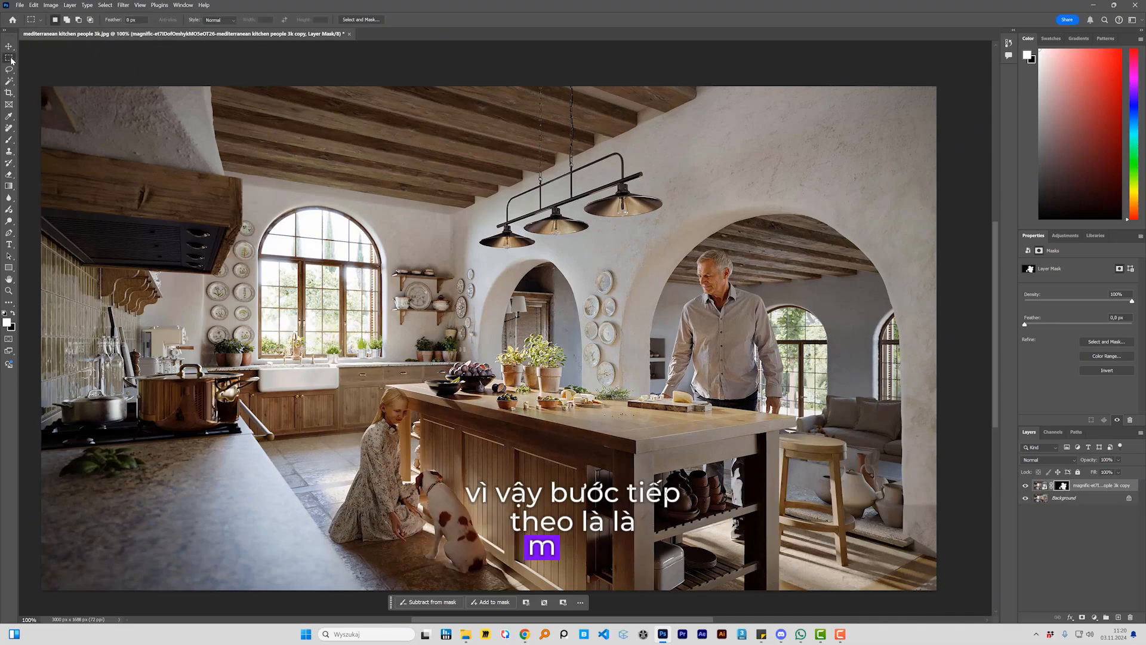
click(1026, 486)
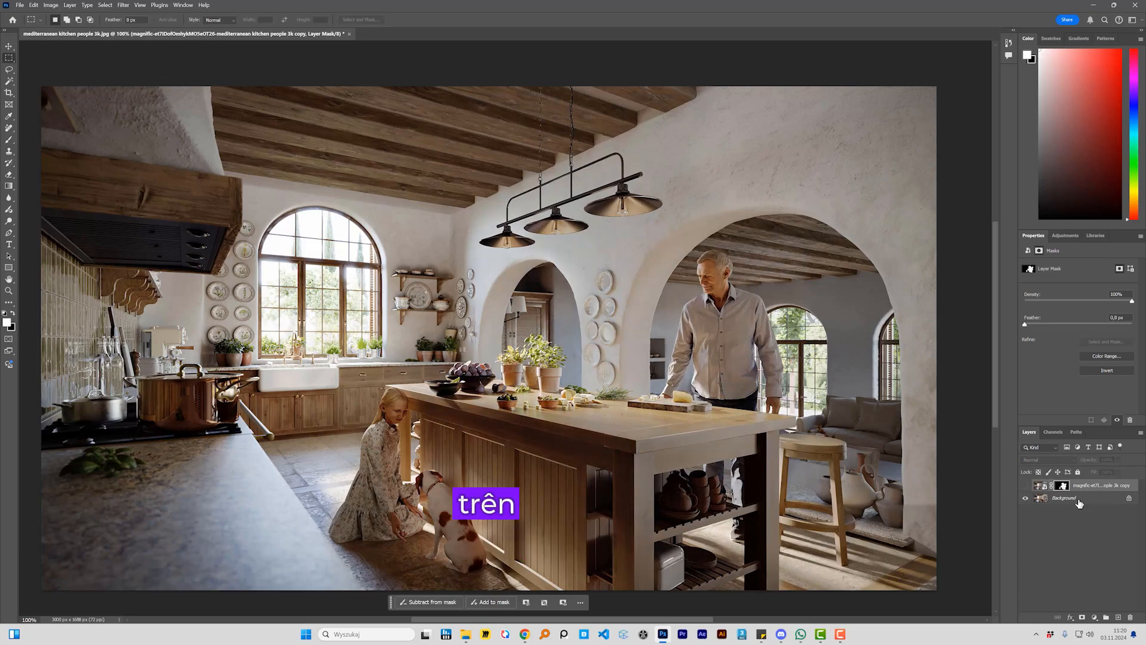
click(1078, 501)
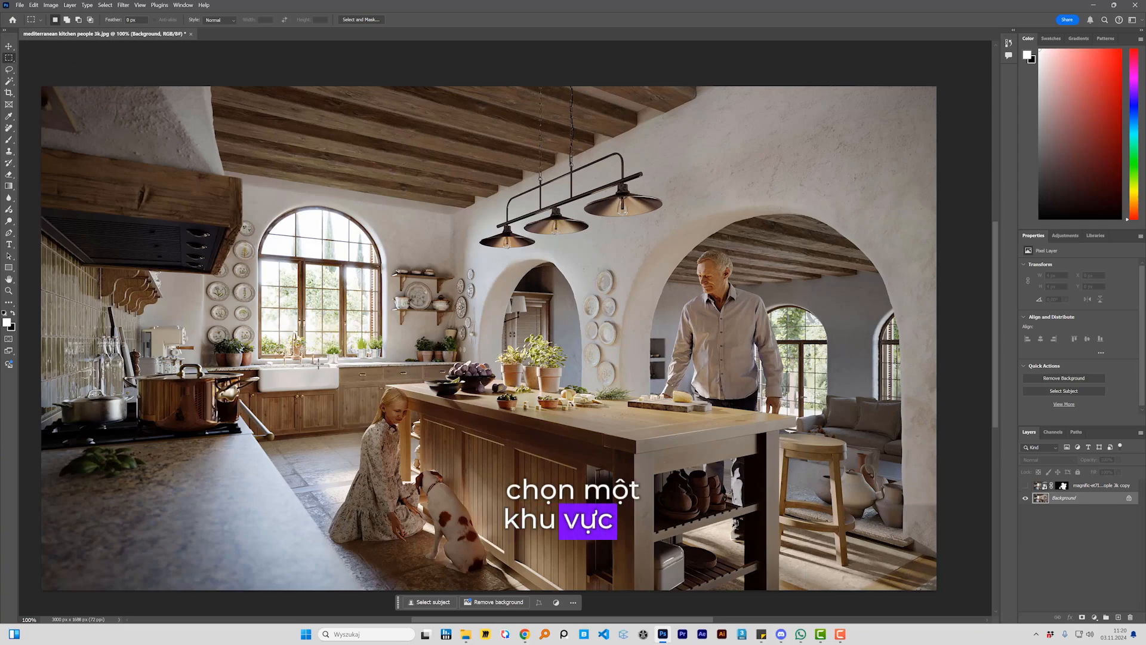
mouse_move(316, 362)
mouse_down()
mouse_move(433, 518)
mouse_move(447, 562)
mouse_up()
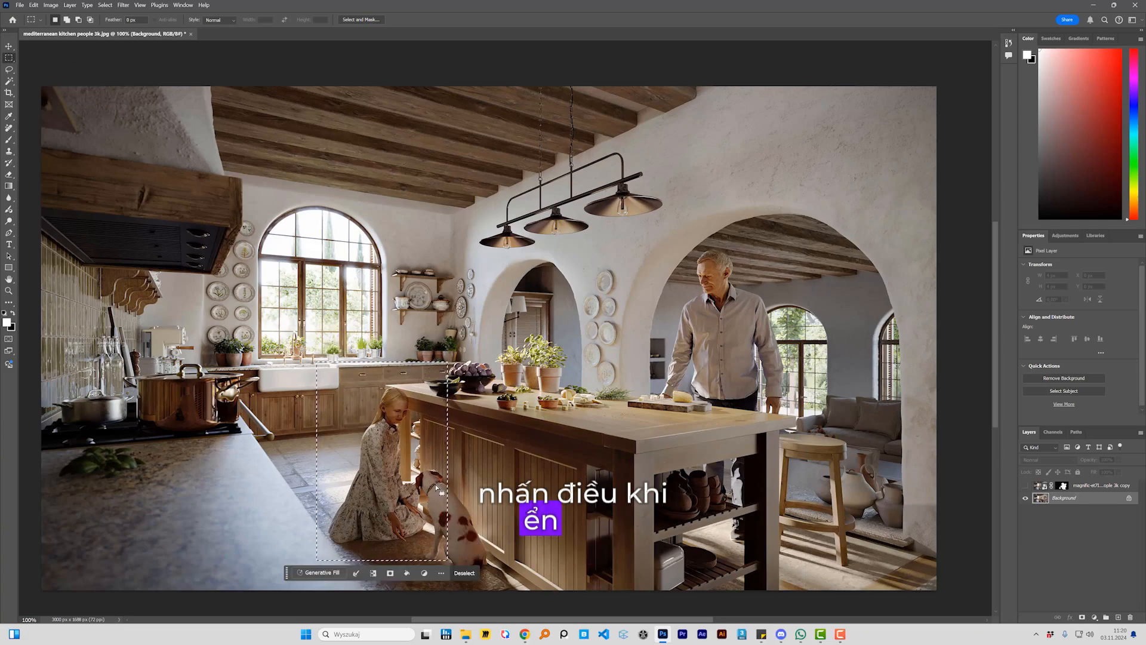
key(ctrl+j)
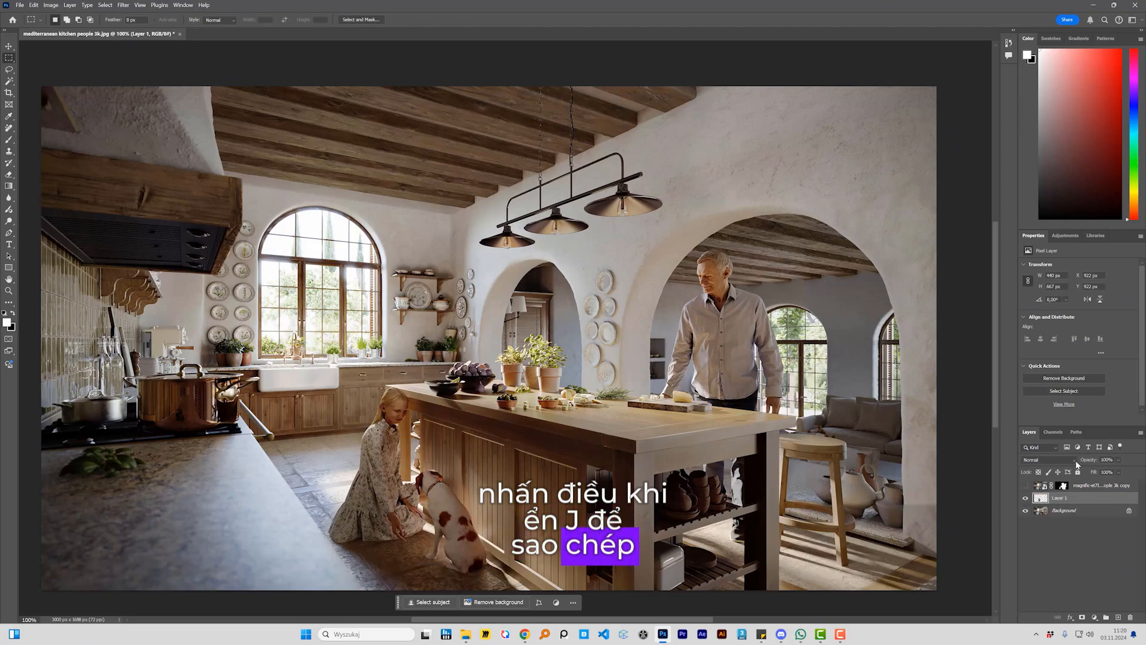
click(1026, 511)
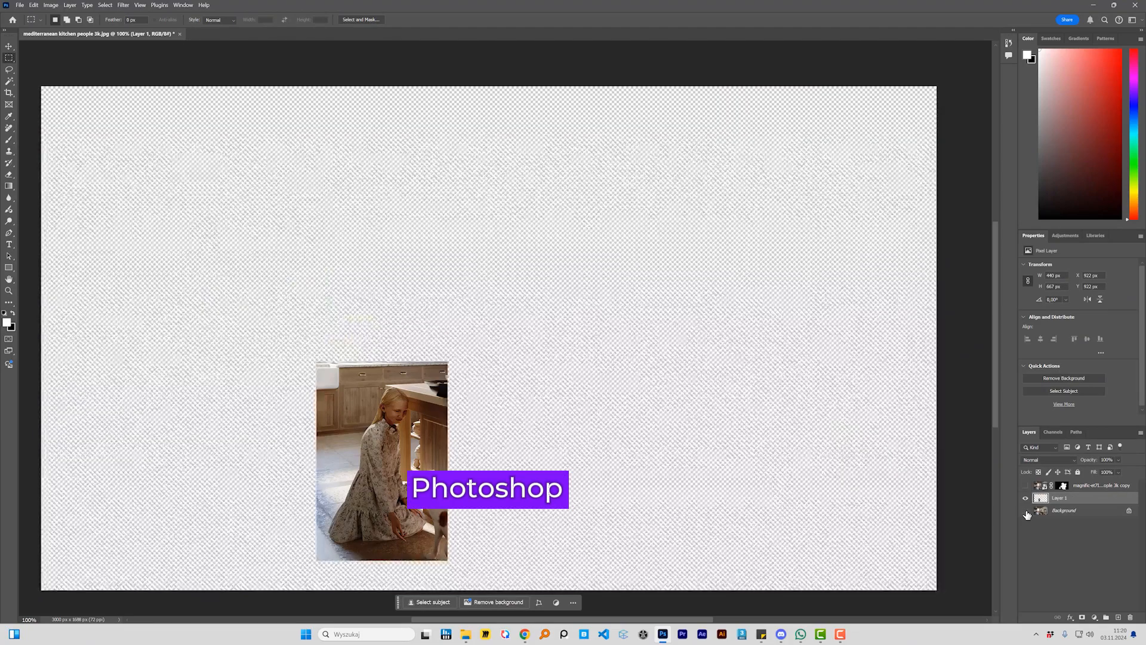
click(1027, 511)
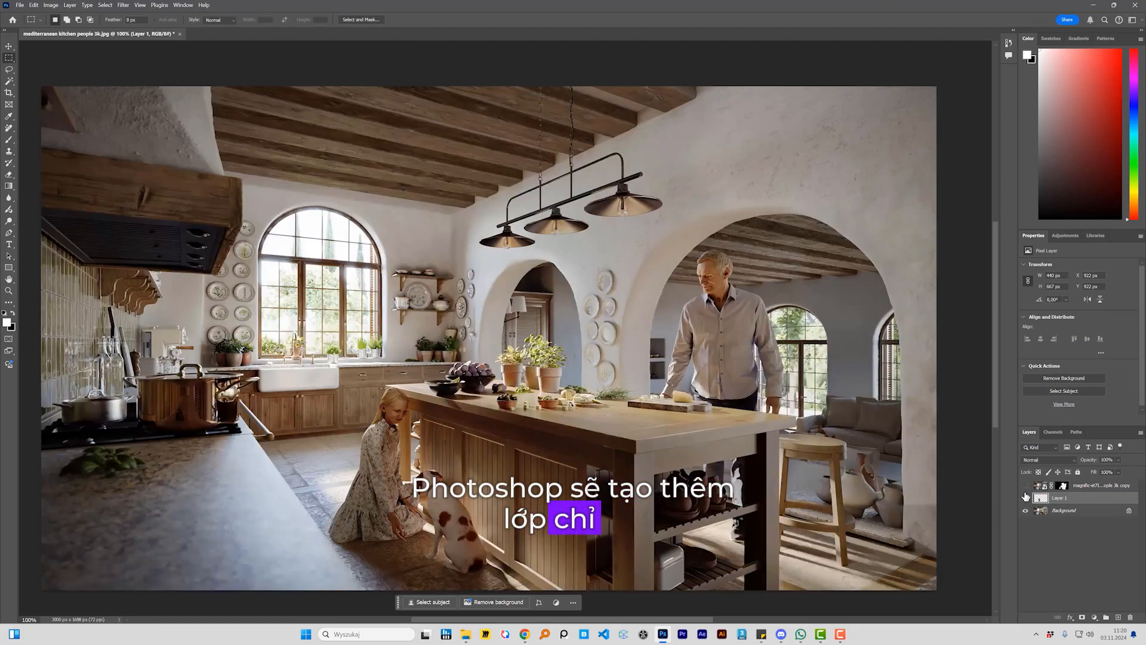
Step: Hide the girl's crop and copy a rectangular area around the dog from the Background onto a new layer
click(1027, 498)
click(1069, 511)
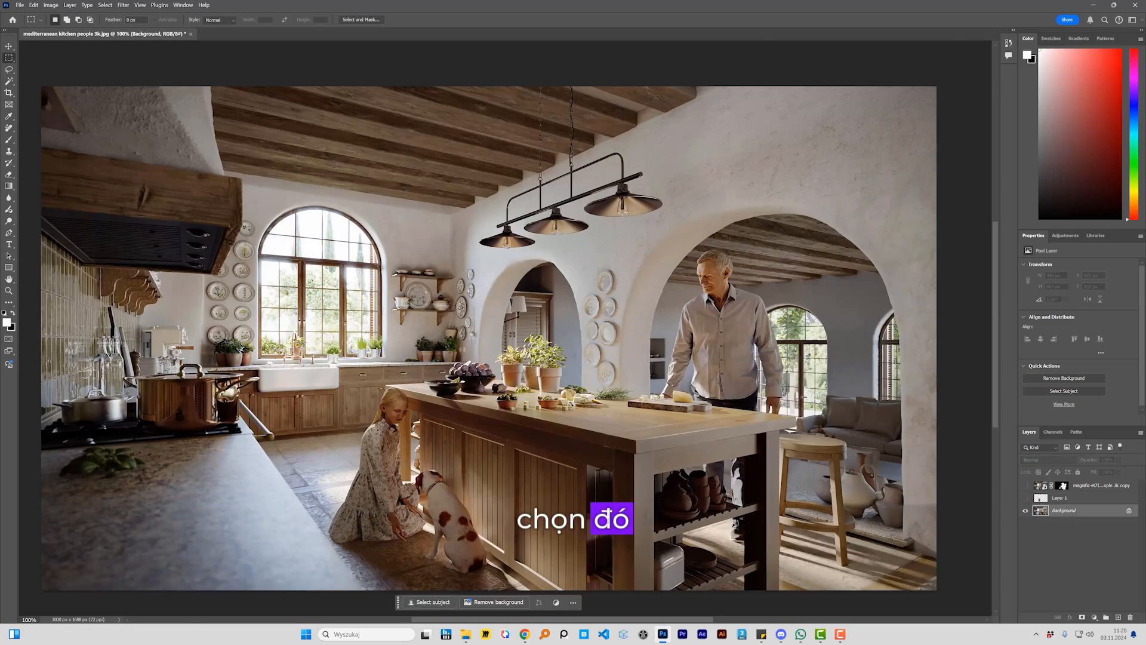
drag(391, 447, 511, 597)
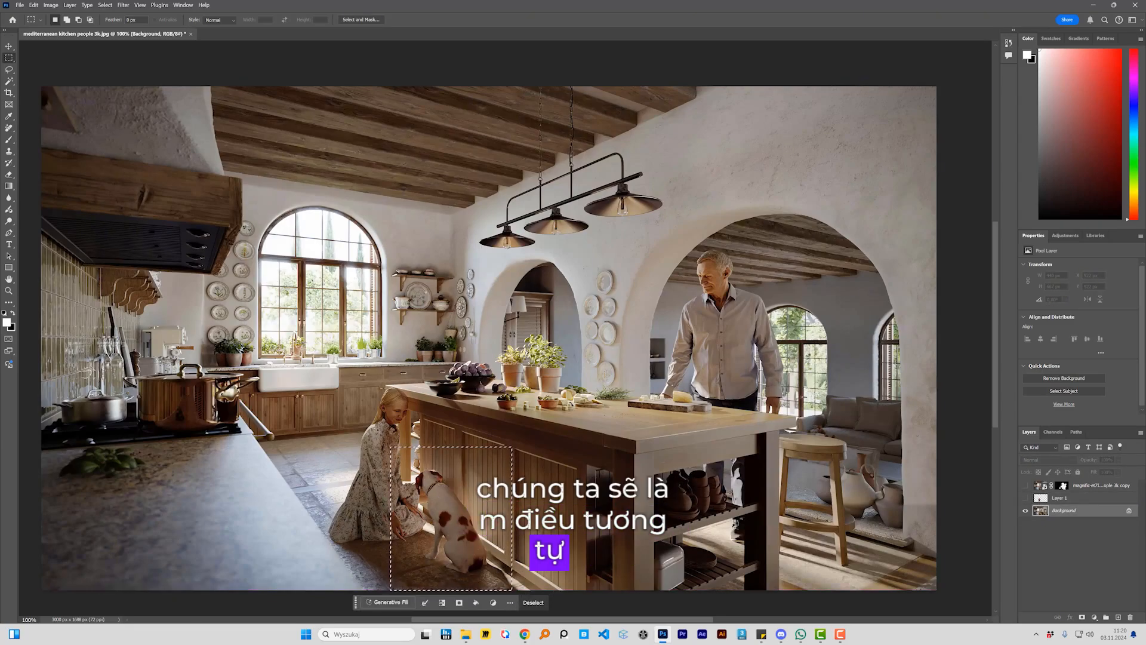
key(ctrl+j)
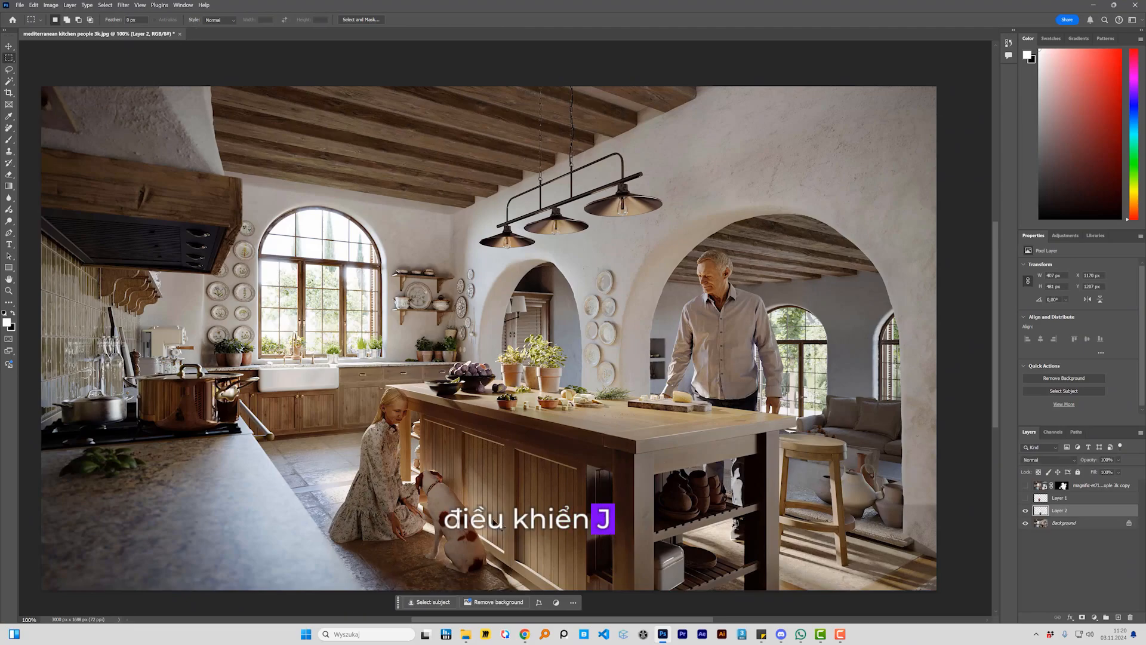
click(1026, 524)
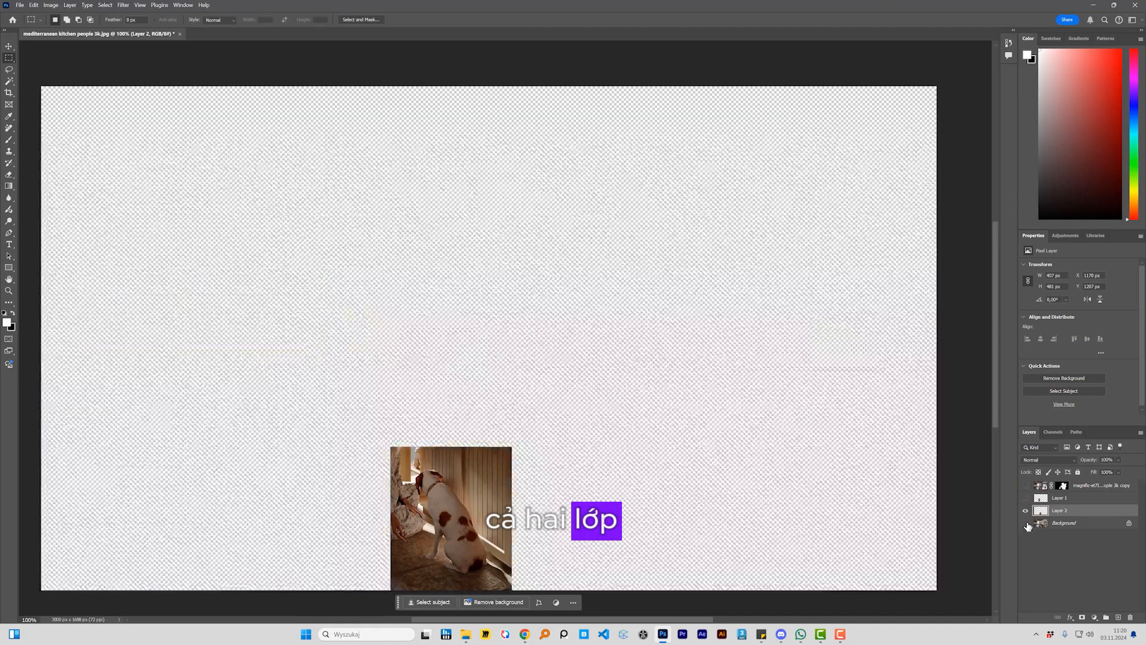
click(1027, 524)
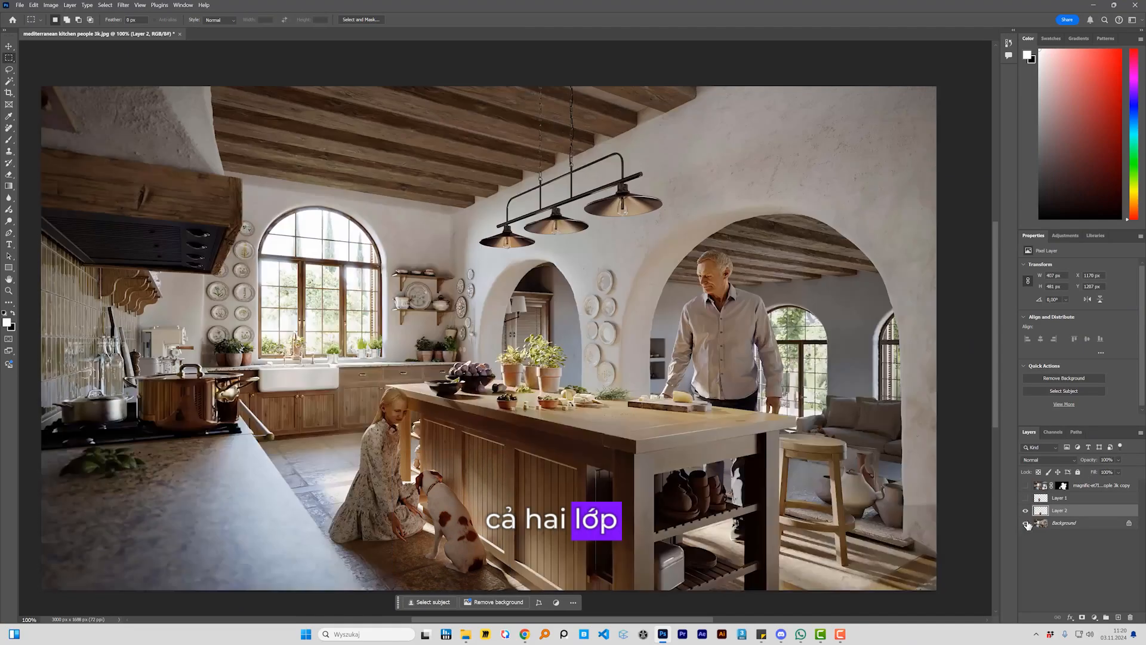
Step: Quick-export the girl and dog crop layers, Layer 1 and Layer 2, as PNG files into the UPSCALERS folder
ctrl+click(1078, 501)
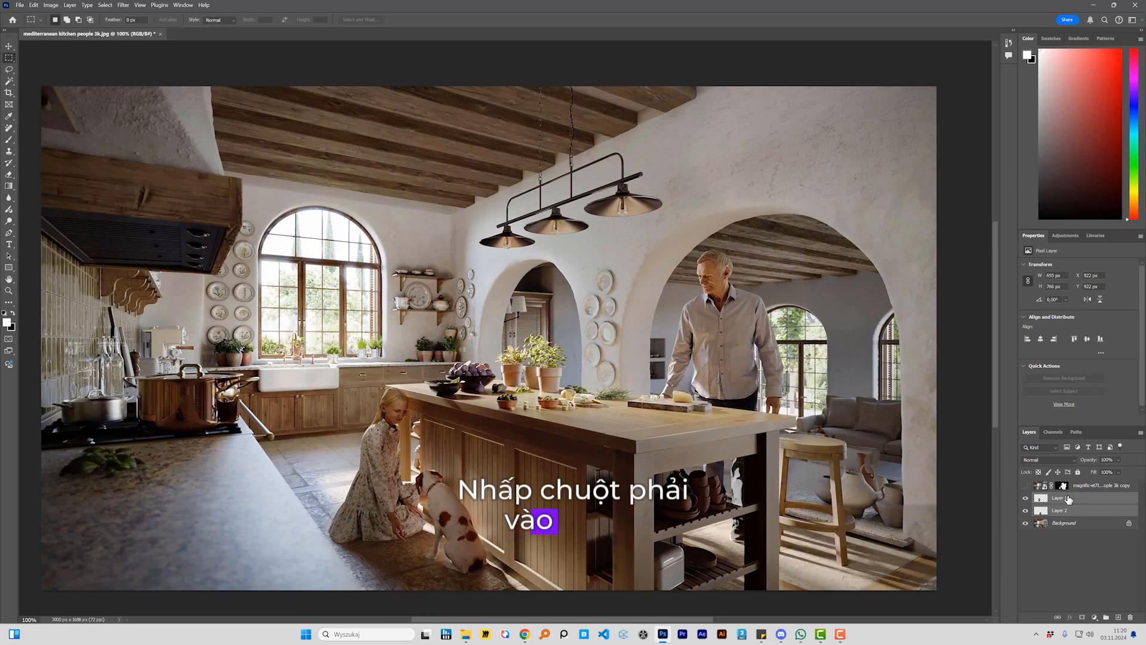
right_click(1067, 499)
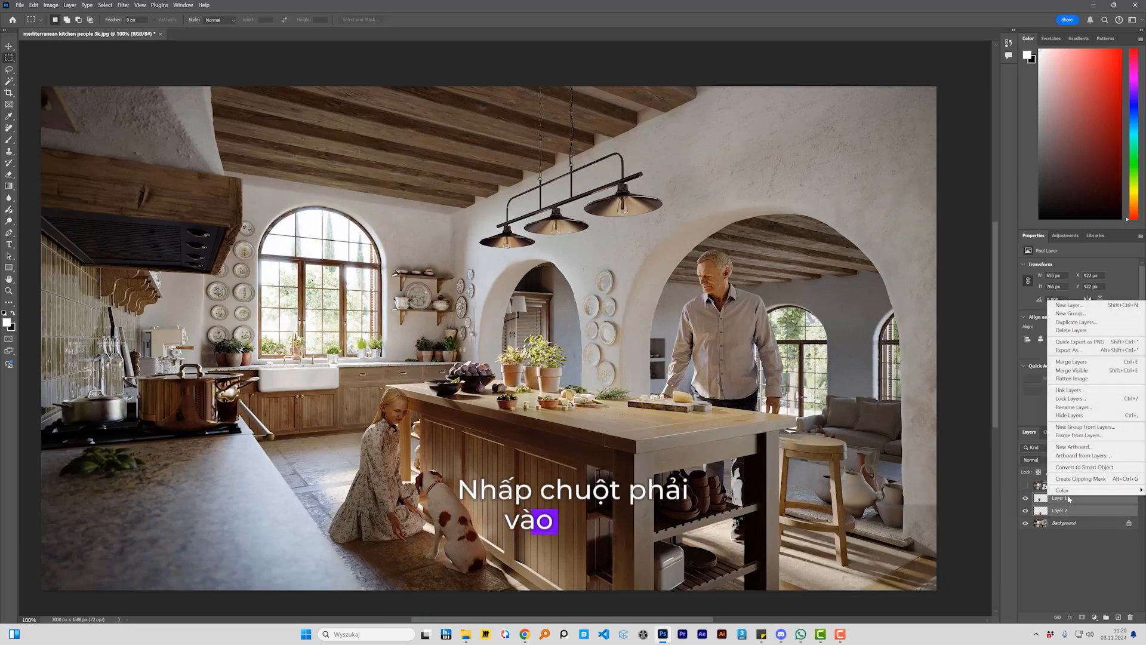
click(1079, 341)
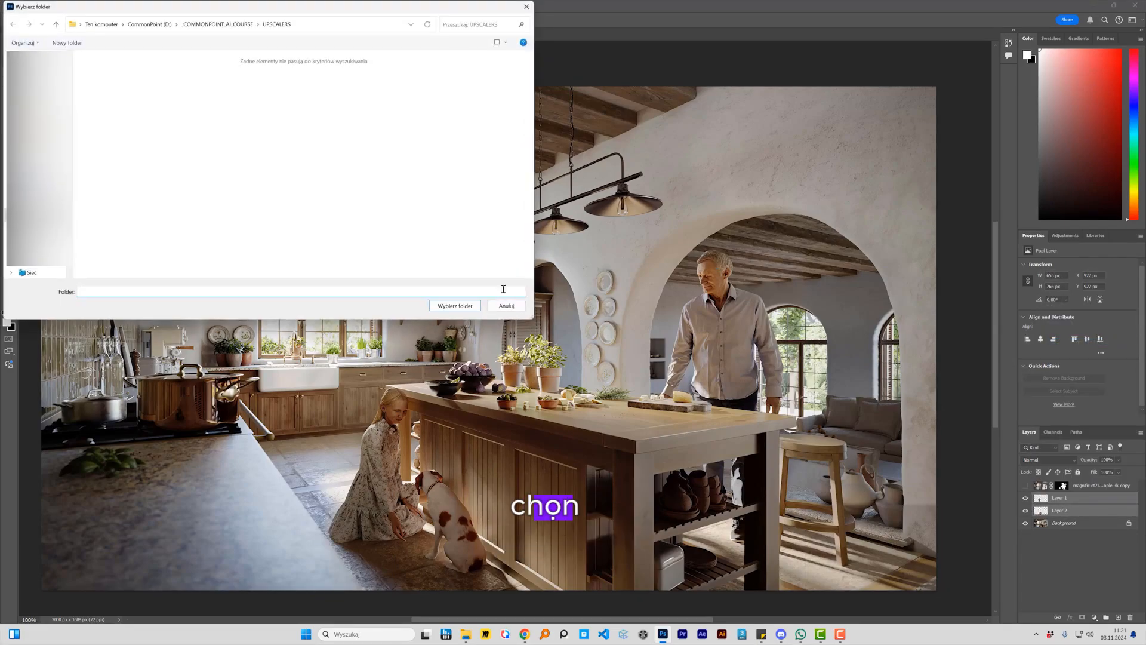
click(455, 306)
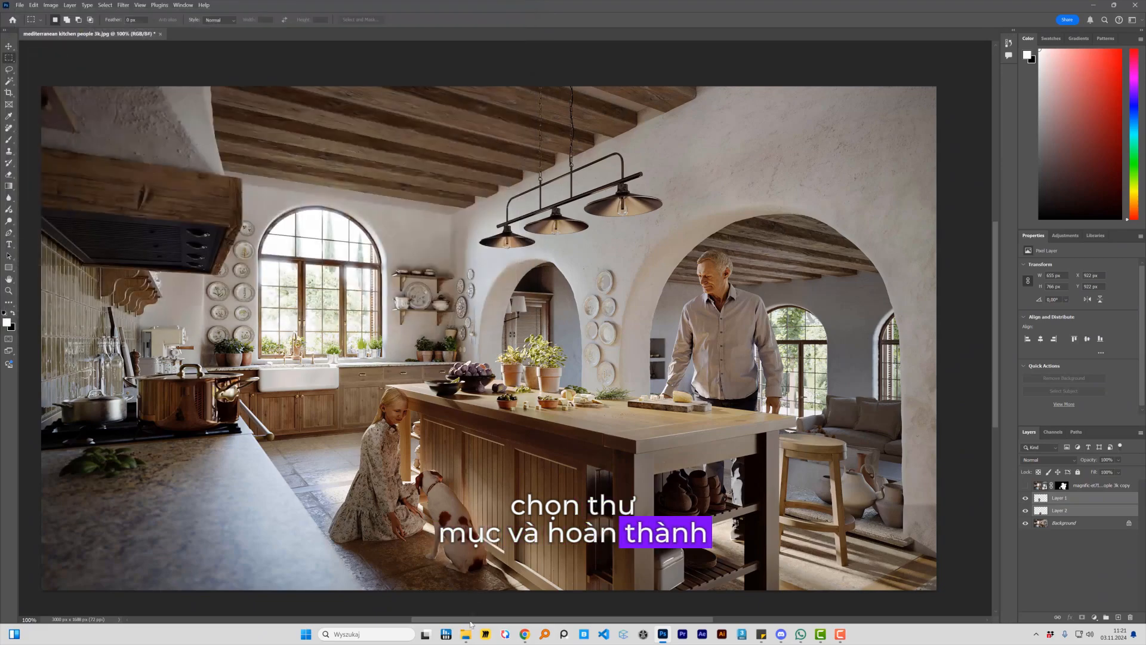
Step: Open the UPSCALERS folder, switch to Magnific in the browser and load Layer 1.png as the upscaler's input image
mouse_move(469, 630)
click(504, 577)
drag(547, 329, 638, 266)
click(649, 377)
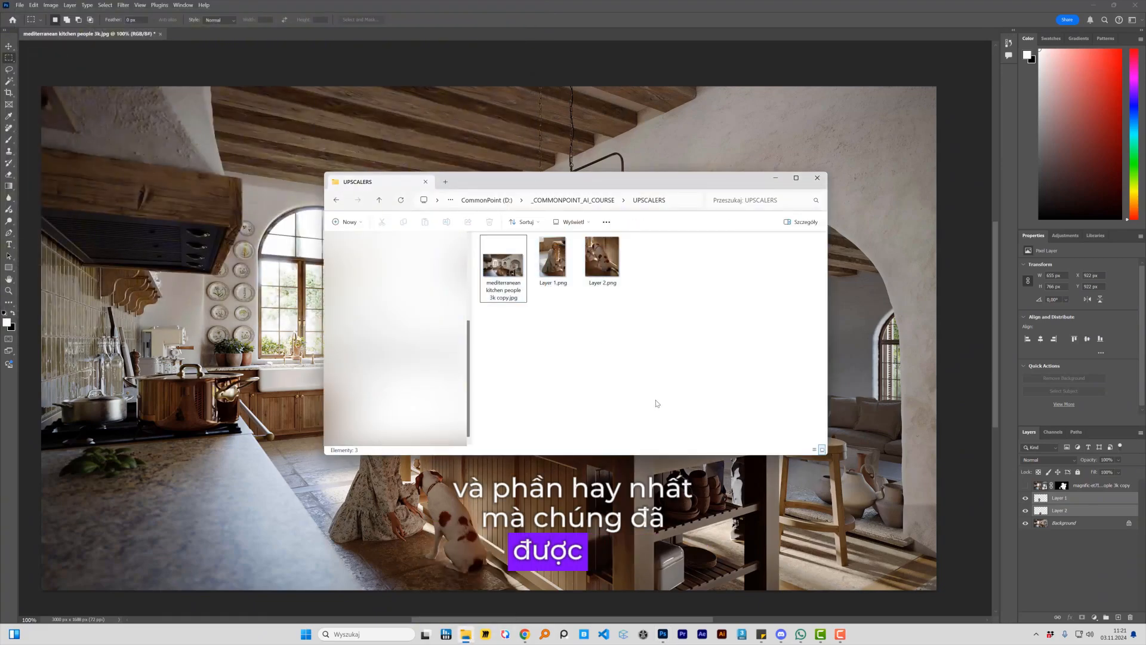
click(523, 637)
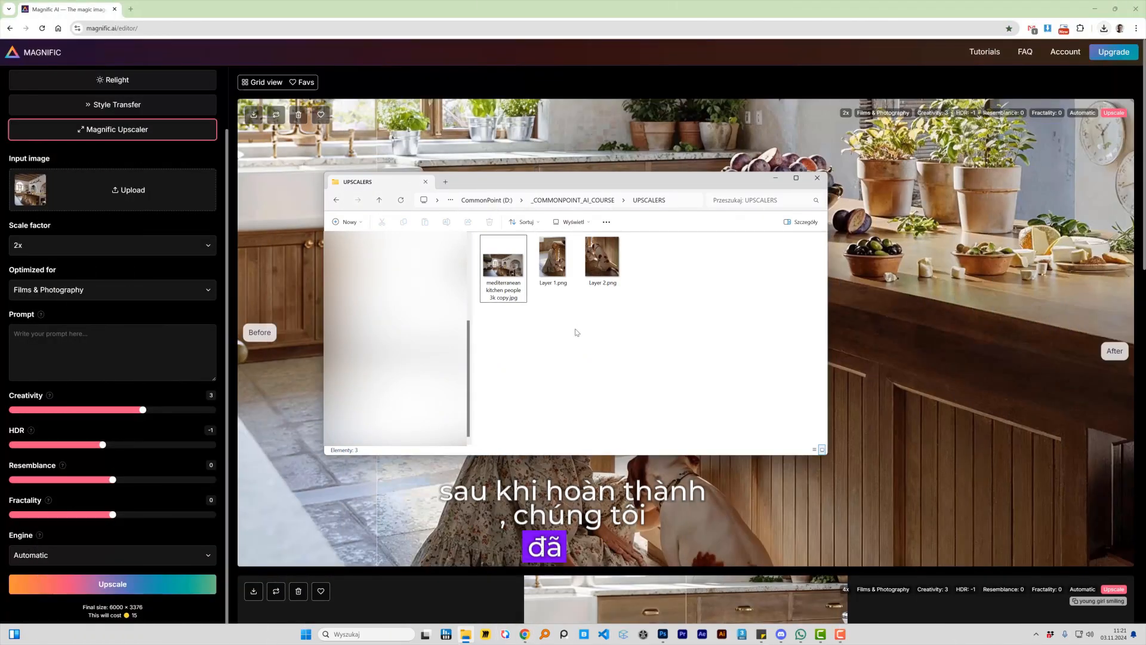
click(553, 258)
drag(553, 257, 128, 202)
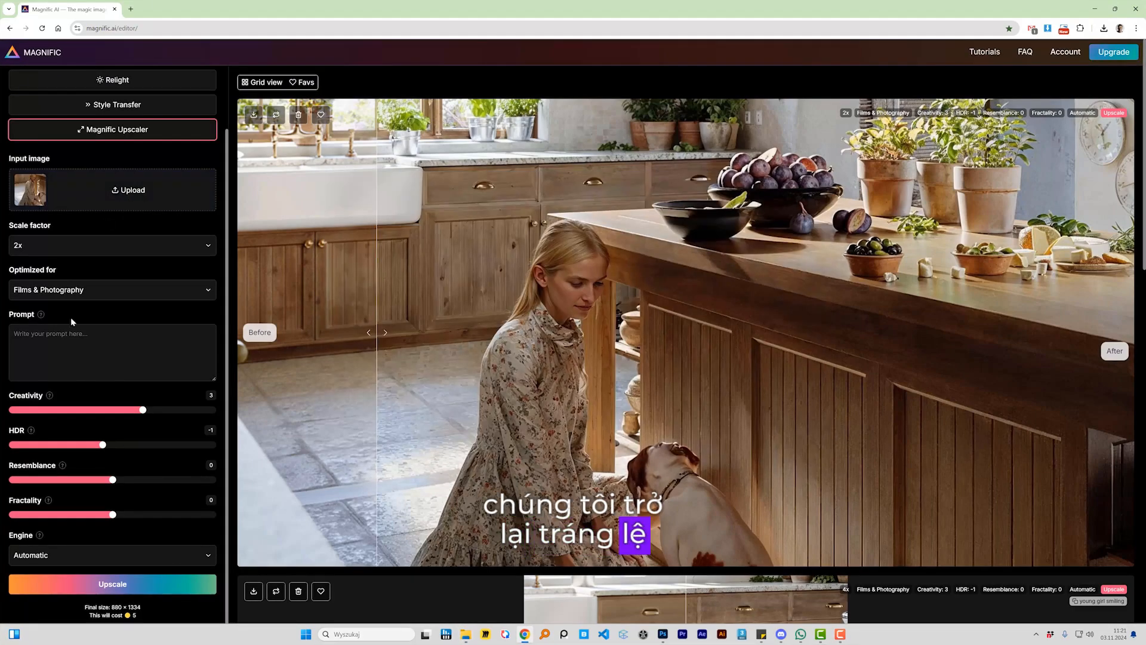
Step: Enter the prompt "young girl smiling" and upscale the girl's crop
click(73, 343)
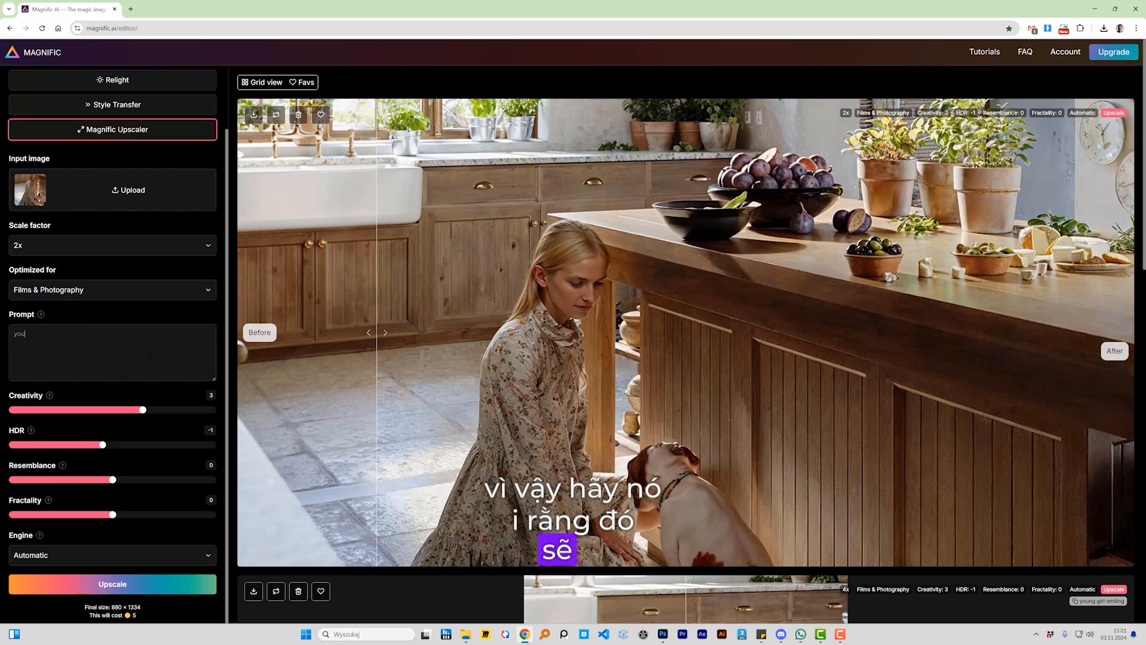
text(rl smiling)
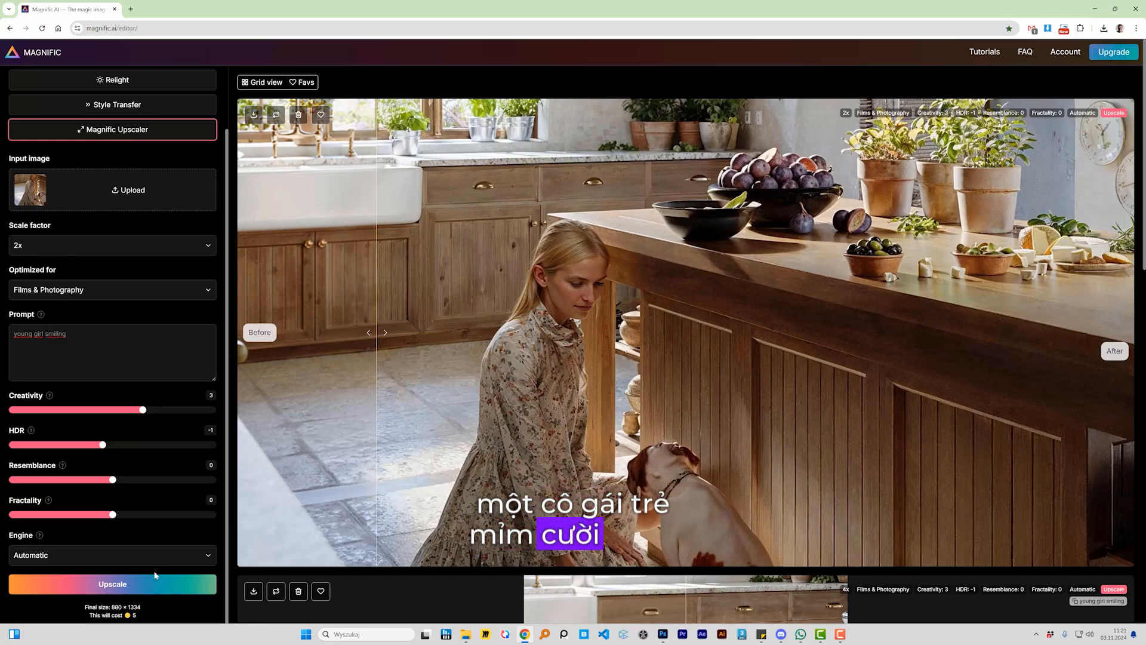
click(141, 583)
Step: Load Layer 2.png as the input image and upscale it with the prompt "dog sitting, viewed from behind"
click(466, 634)
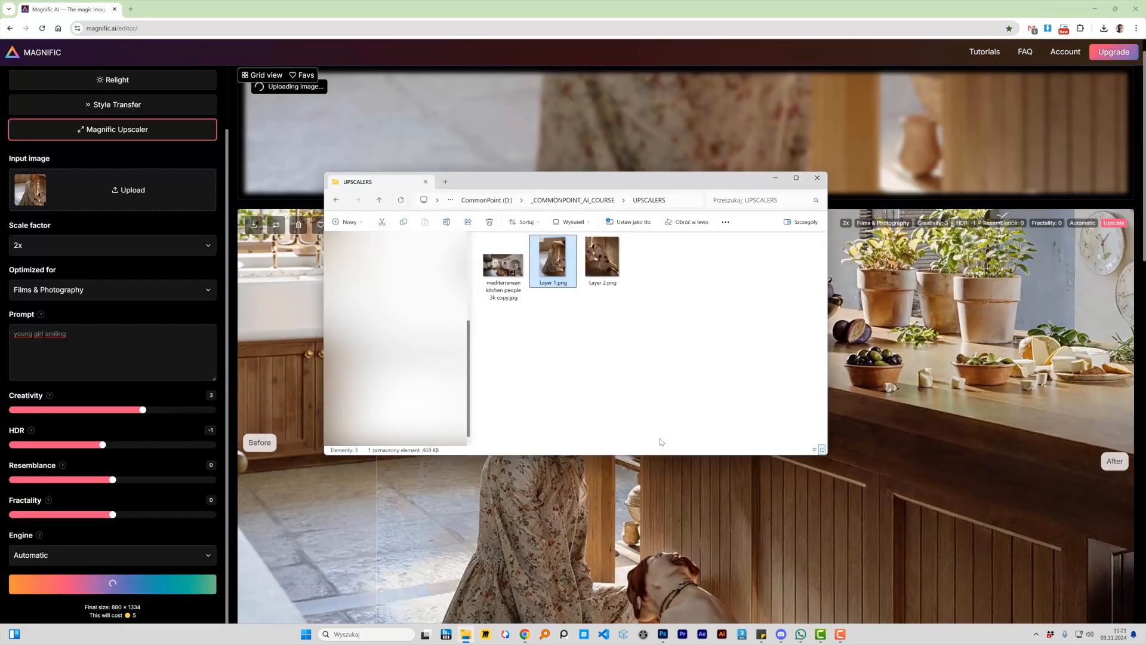
drag(609, 267, 606, 265)
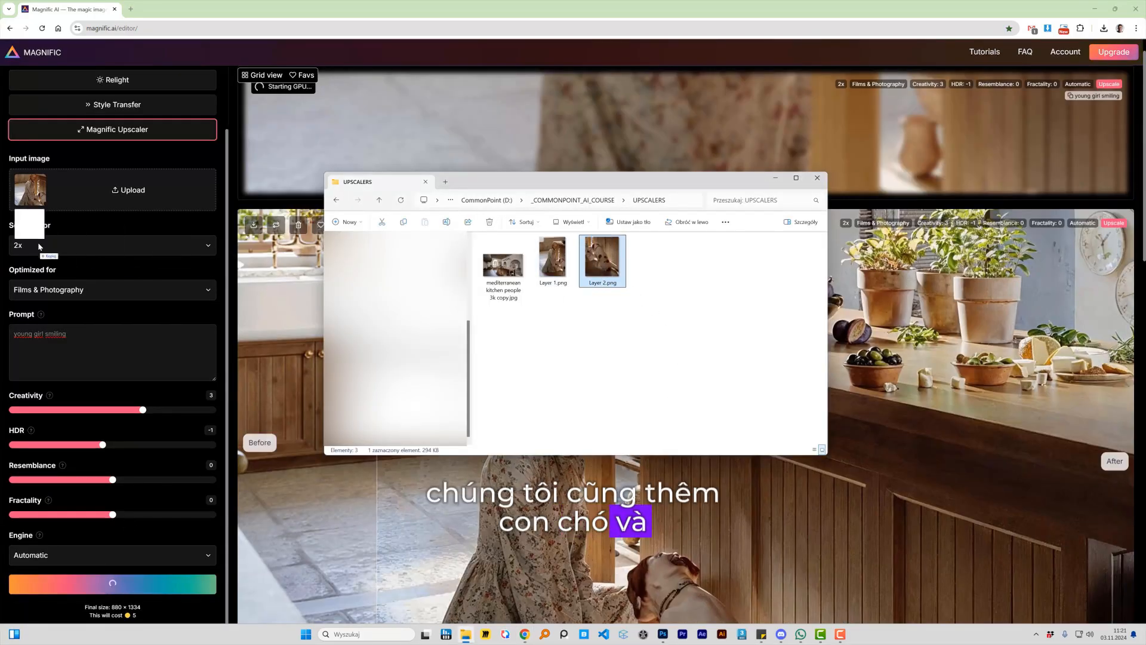
drag(38, 246, 83, 191)
drag(67, 333, 6, 333)
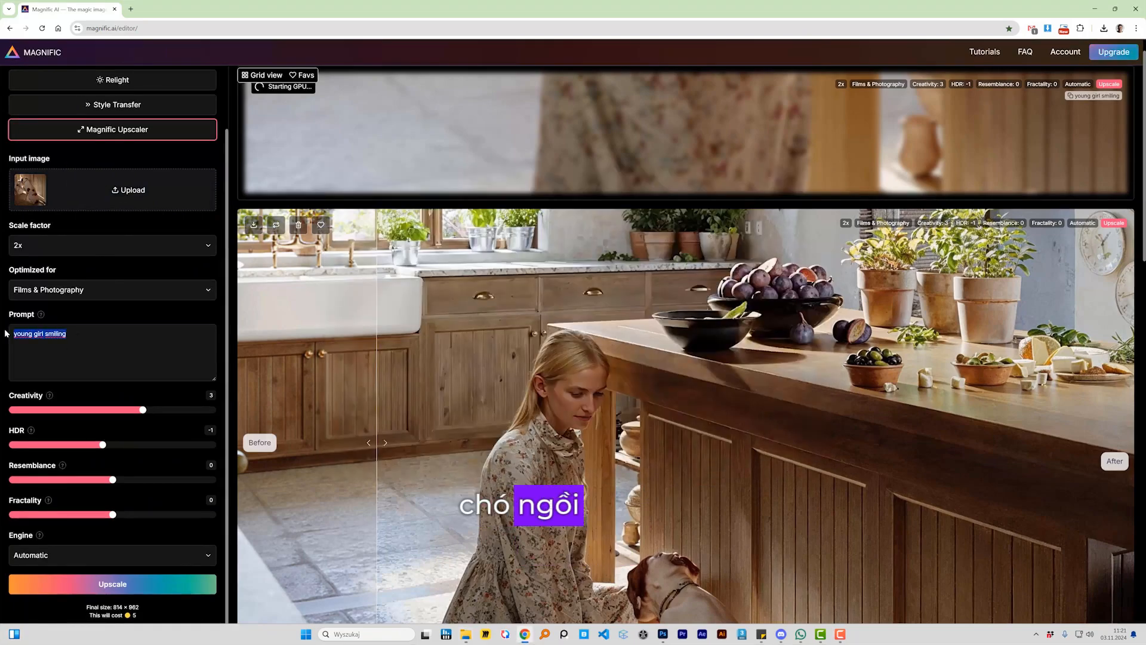
text(dog se)
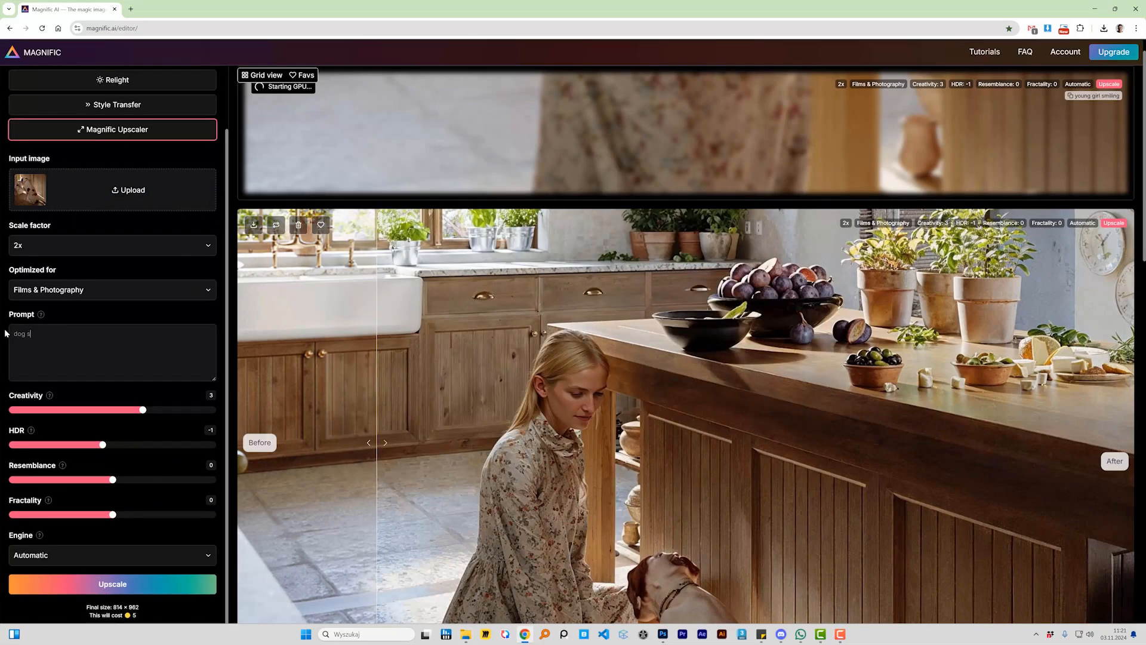
text(tting, viewed from behind)
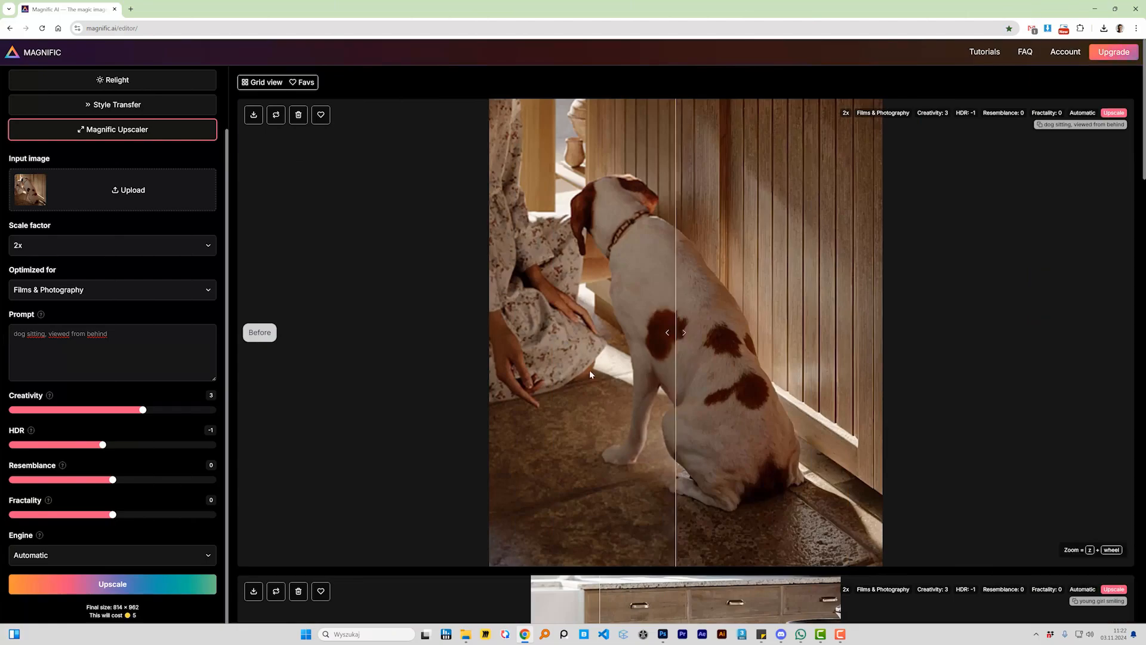
Step: Compare the dog's upscale with its original, review the girl's result, and download both as PNG (100% quality)
mouse_move(589, 375)
mouse_down()
mouse_move(439, 374)
mouse_move(840, 396)
mouse_move(468, 372)
mouse_move(768, 381)
mouse_up()
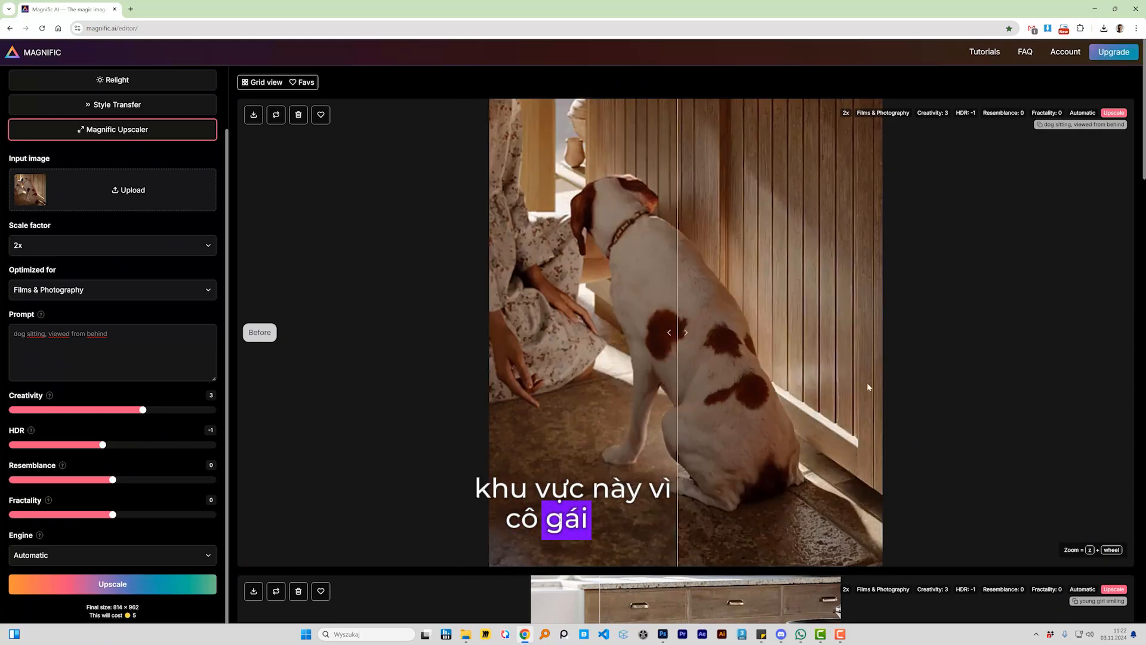
scroll(744, 366, down, 6)
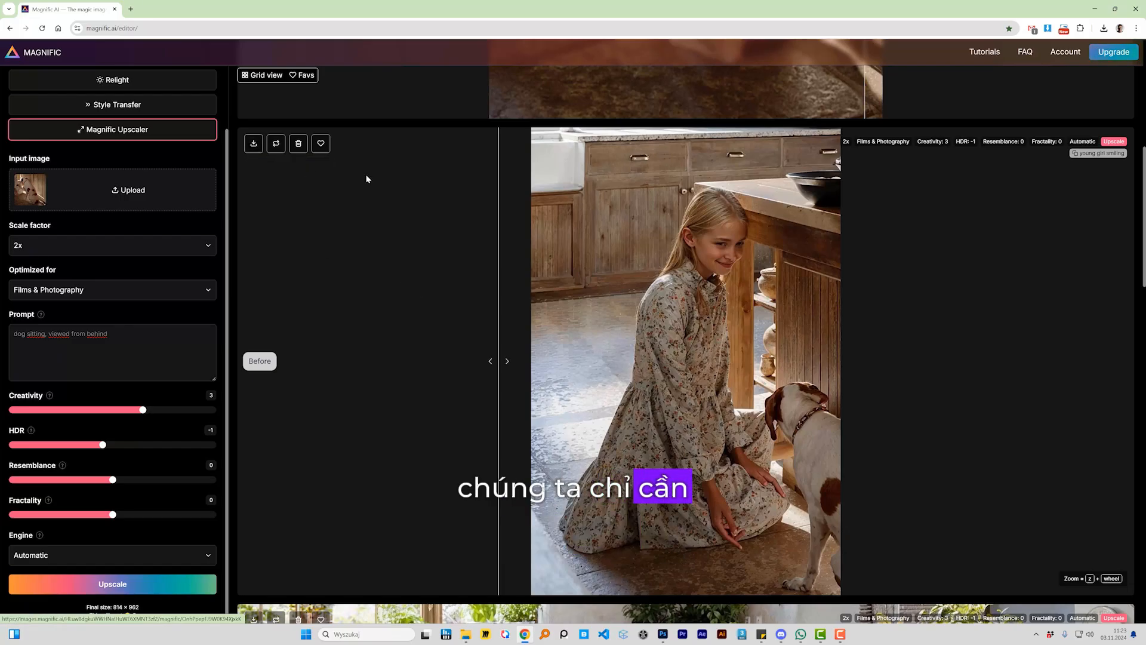
scroll(492, 345, up, 7)
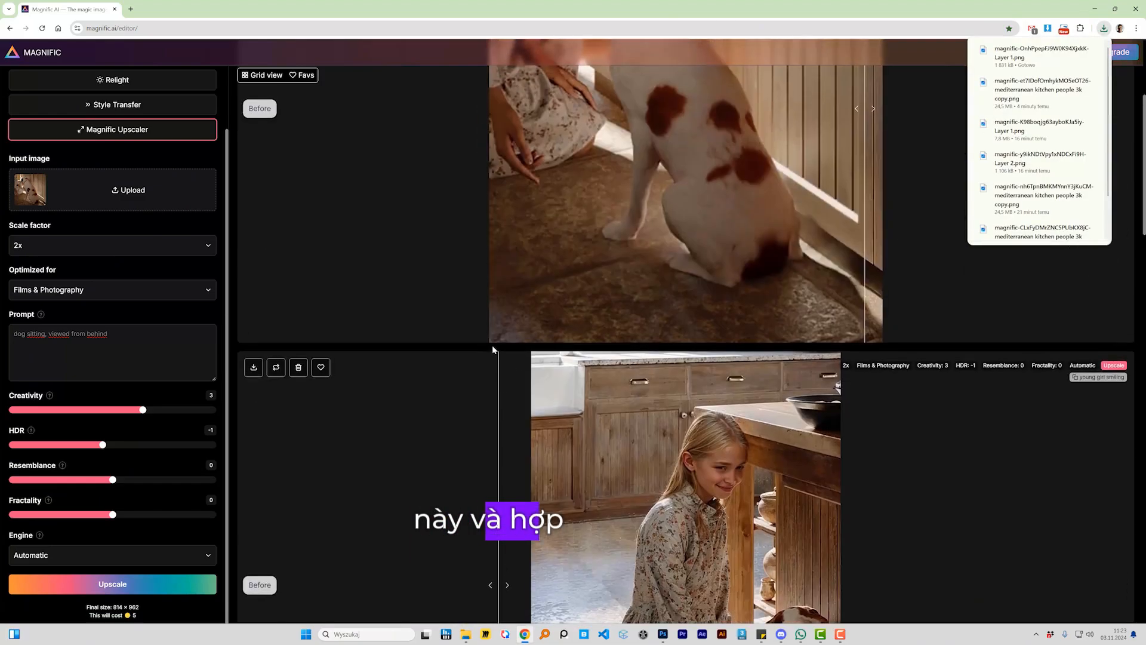
click(254, 114)
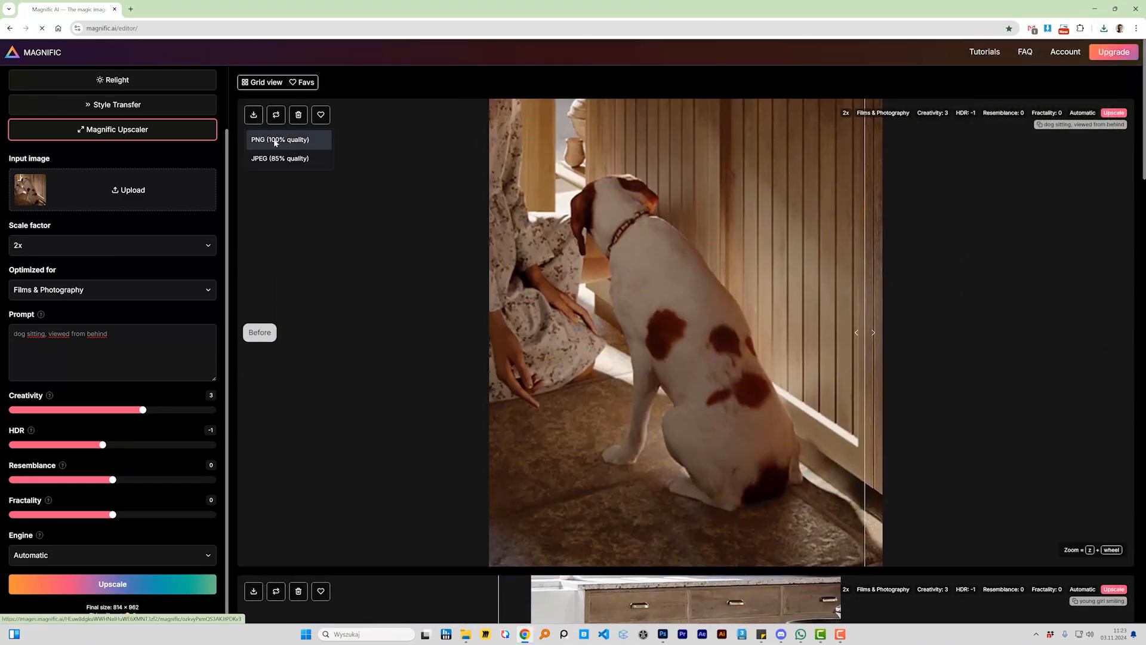
click(273, 140)
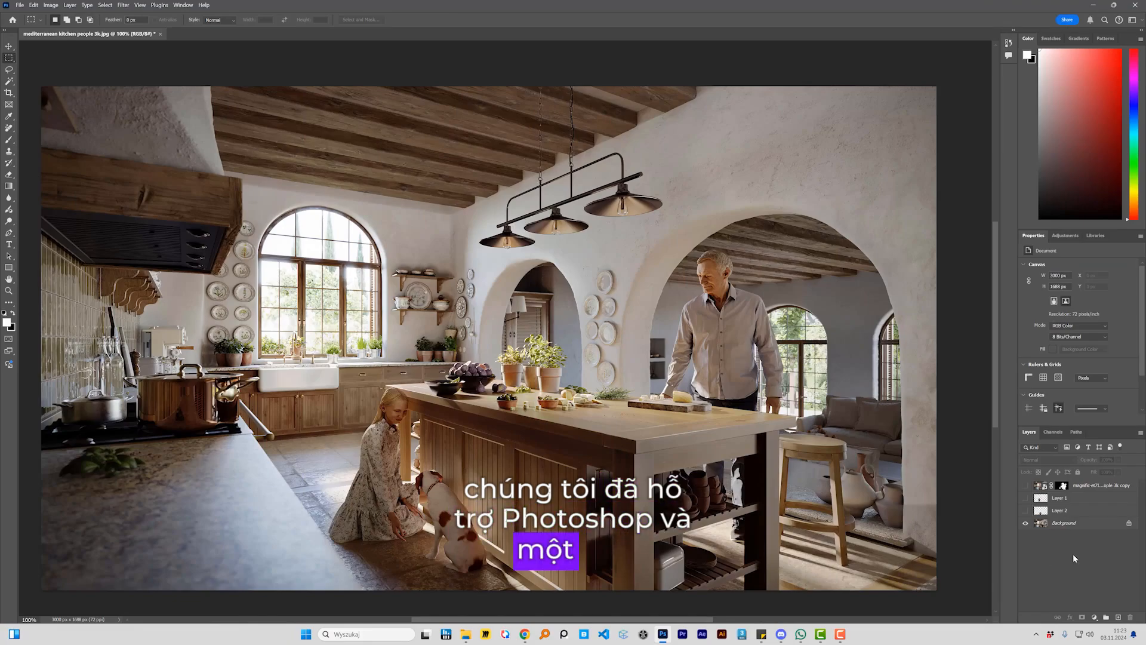
Step: Isolate Layer 1, select its outline and place the upscaled Layer 1 PNG from the UPSCALERS folder into that selection
alt+click(1026, 498)
click(1043, 499)
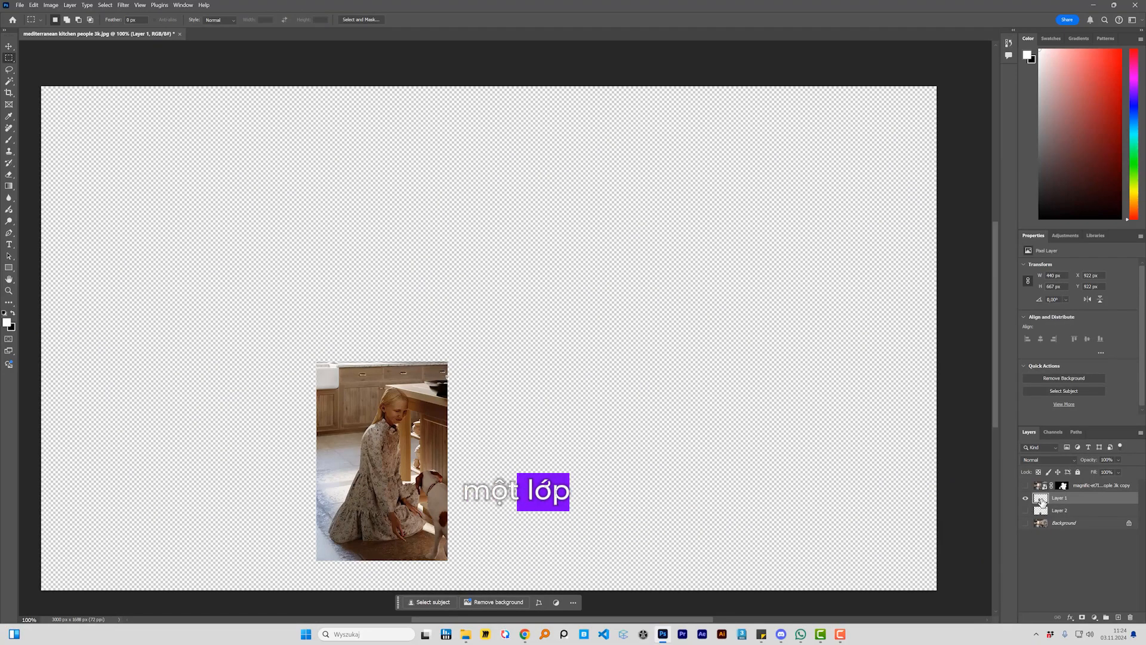
ctrl+click(1042, 499)
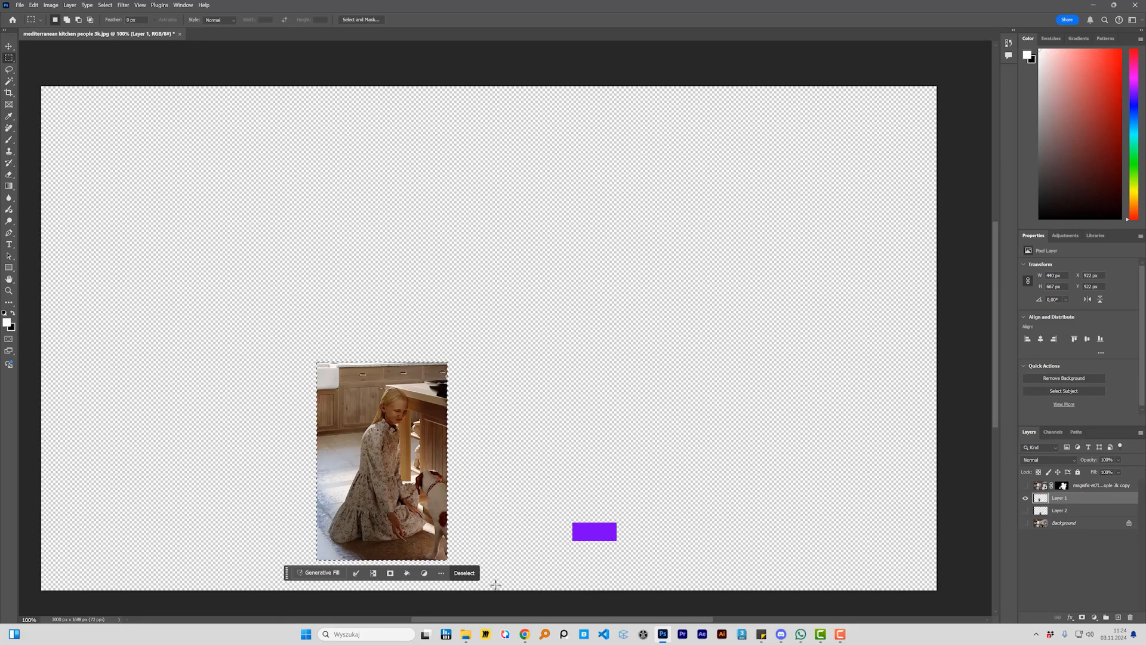
click(466, 635)
click(652, 257)
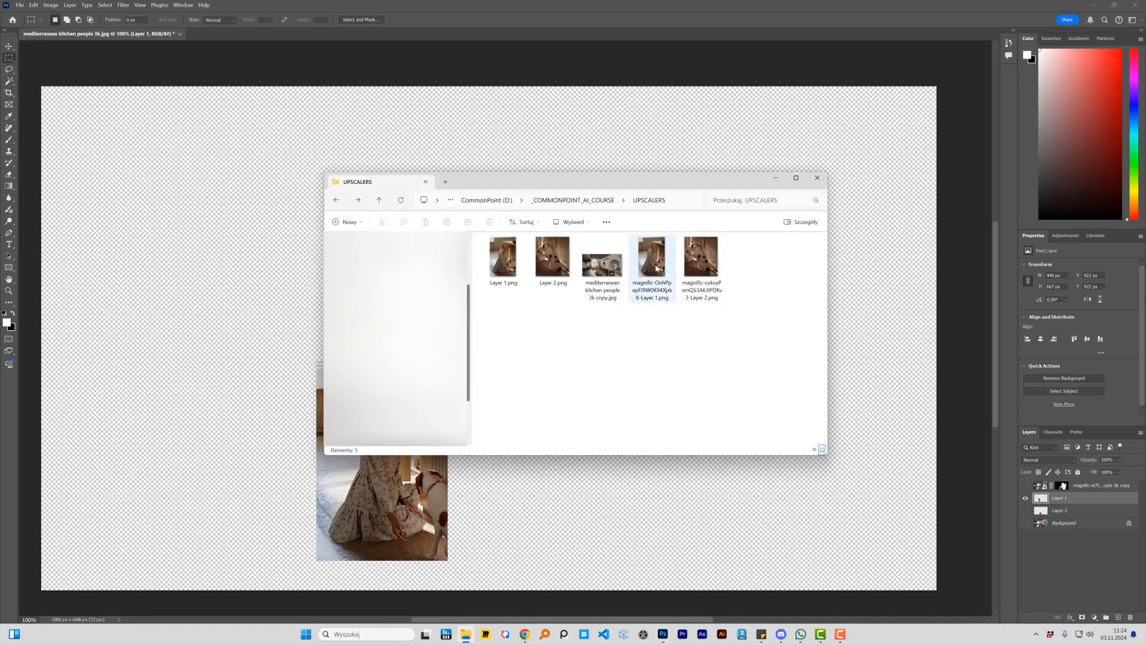
drag(652, 257, 377, 504)
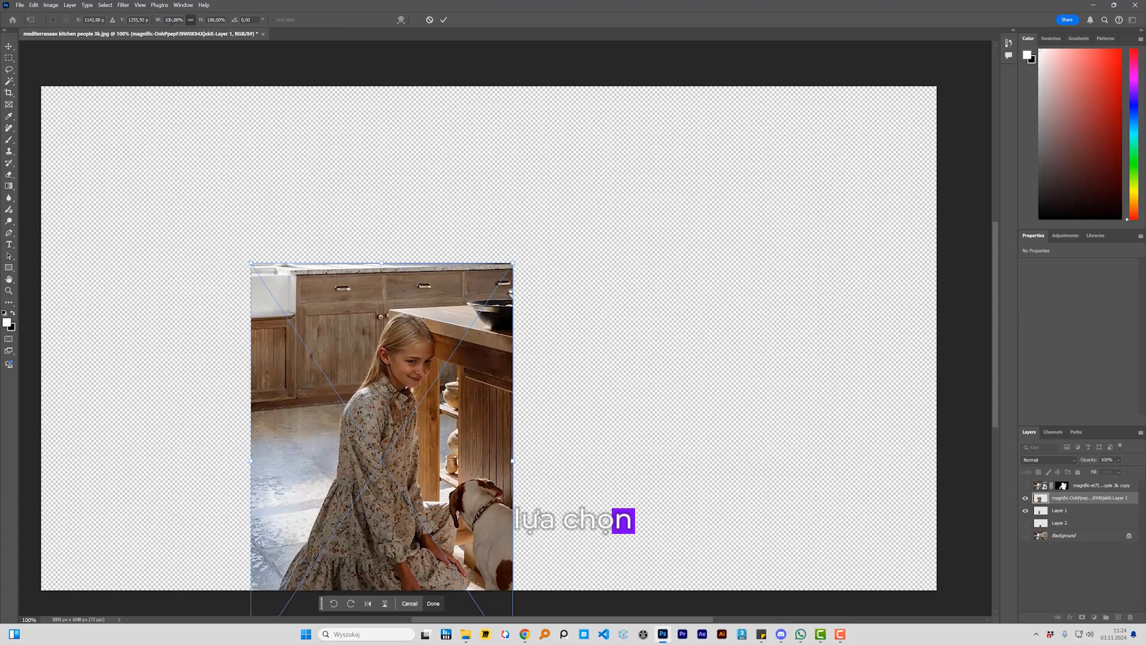
Step: Scale the placed girl upscale to 50%, commit it and delete the original Layer 1
click(173, 20)
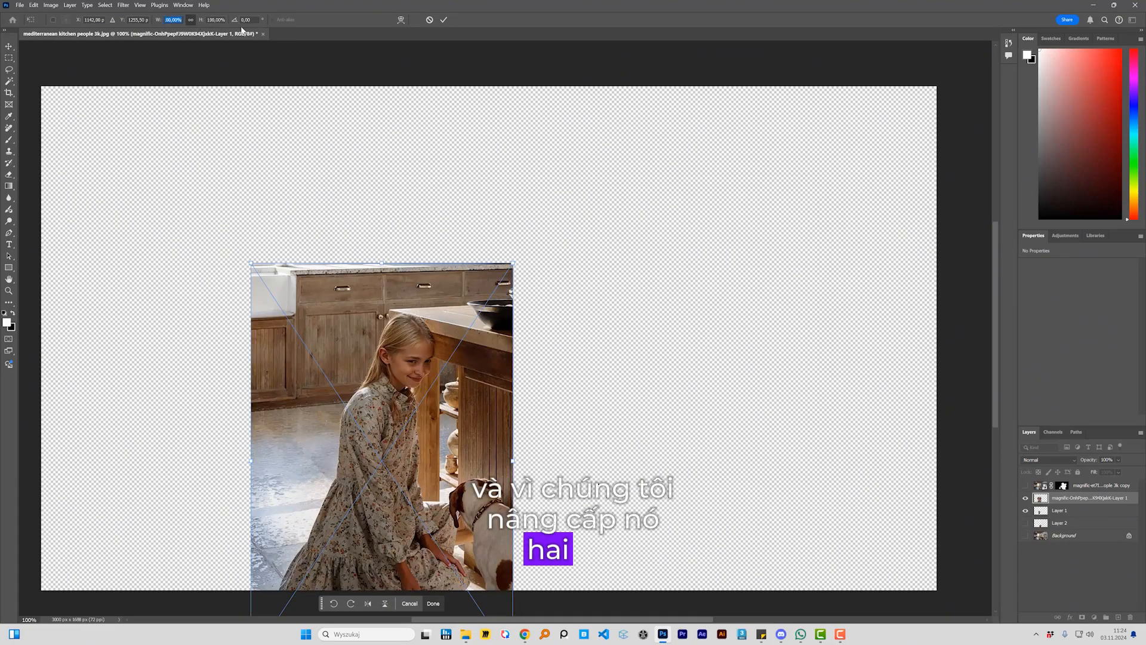
text(50)
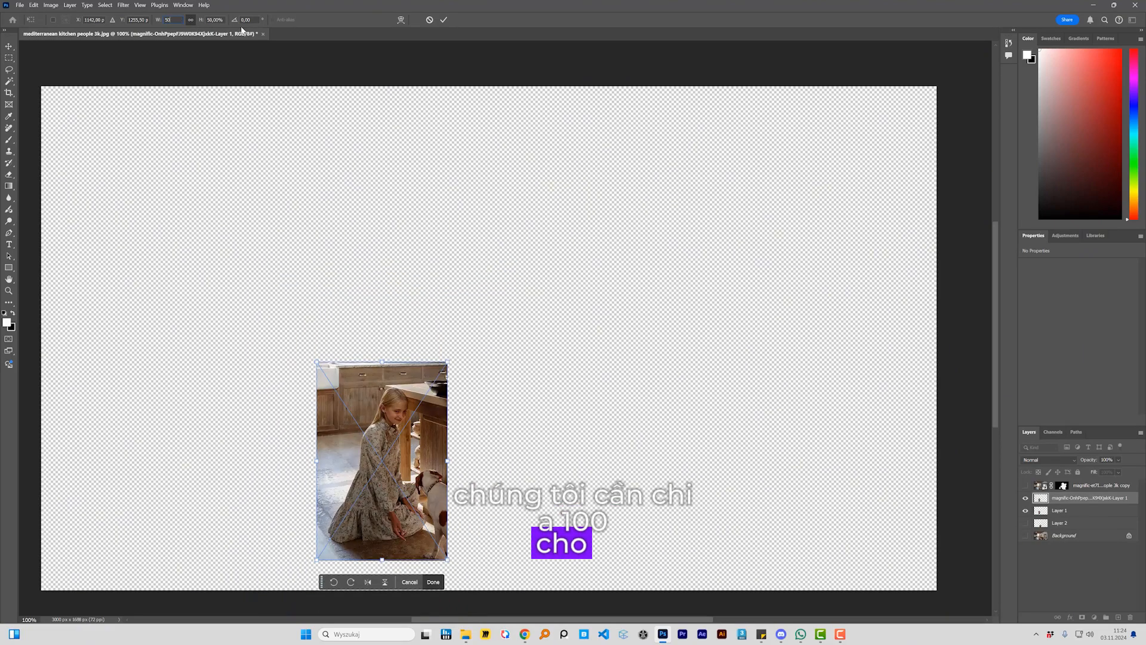
click(444, 20)
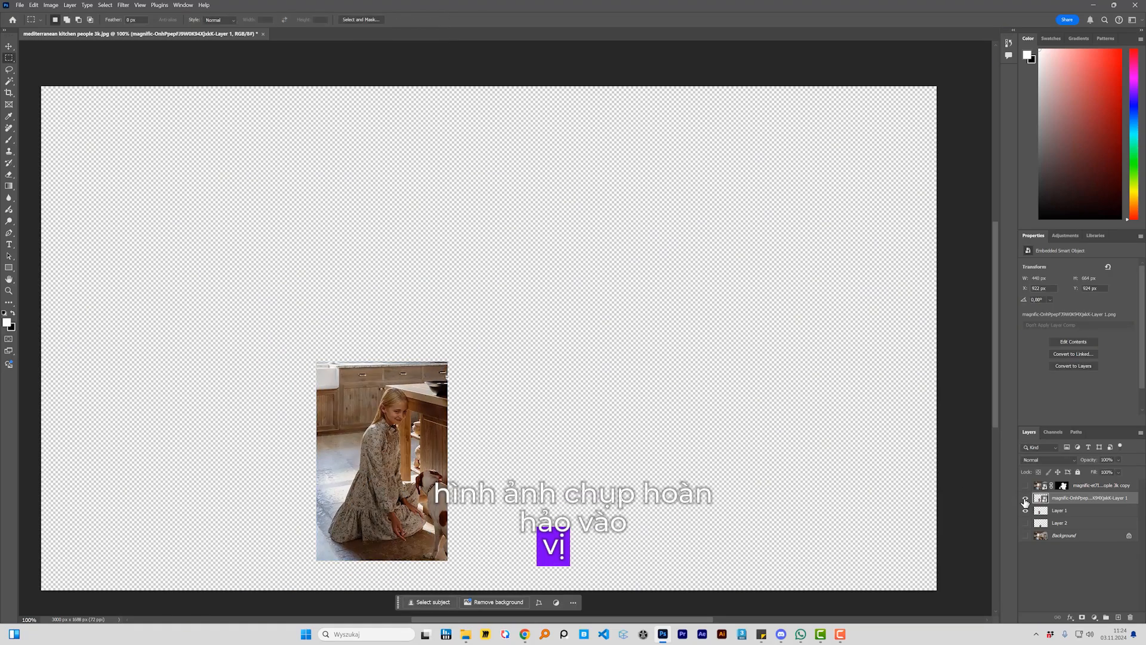
drag(1052, 513, 1130, 617)
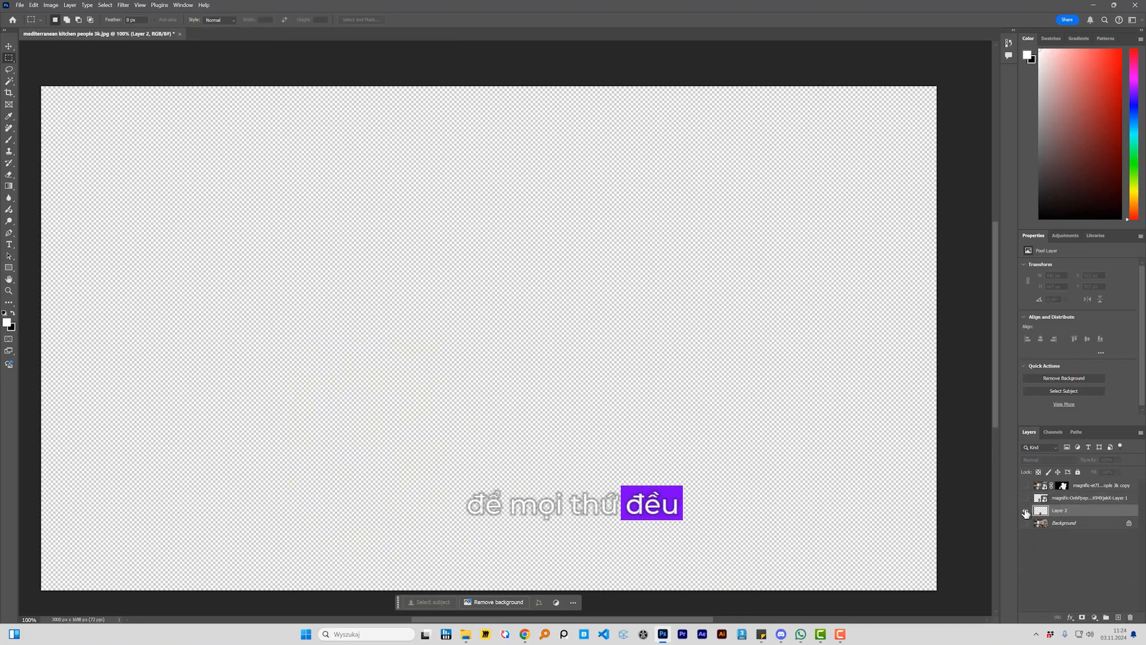
Step: Show Layer 2, select its outline and place the upscaled Layer 2 PNG of the dog into that selection
click(1026, 511)
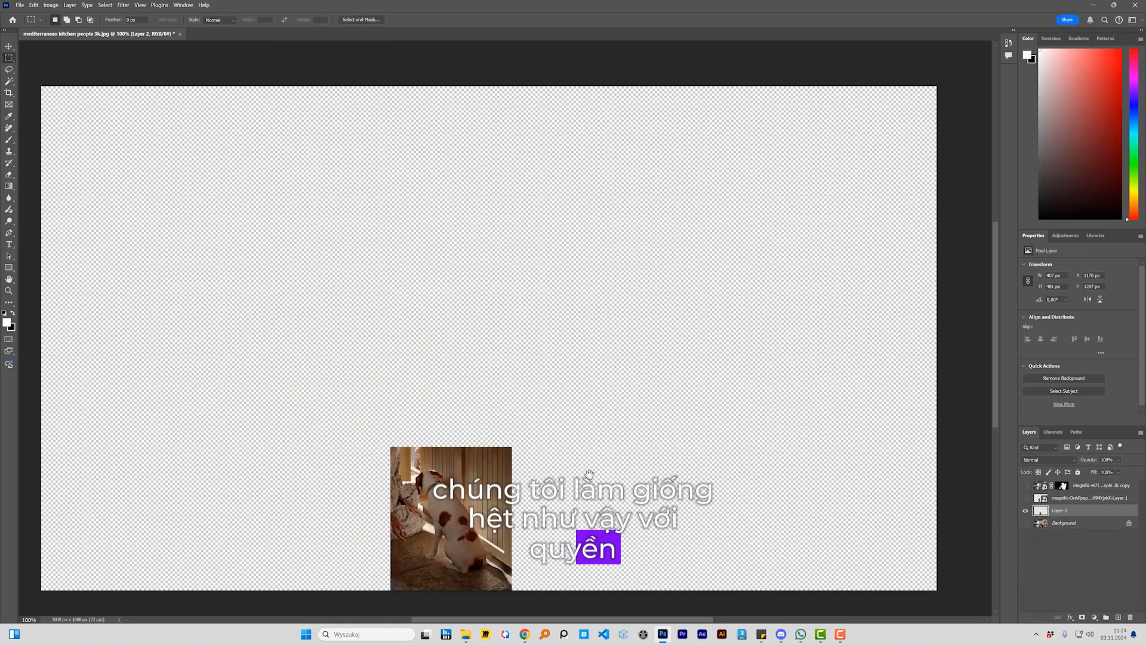
scroll(819, 450, down, 2)
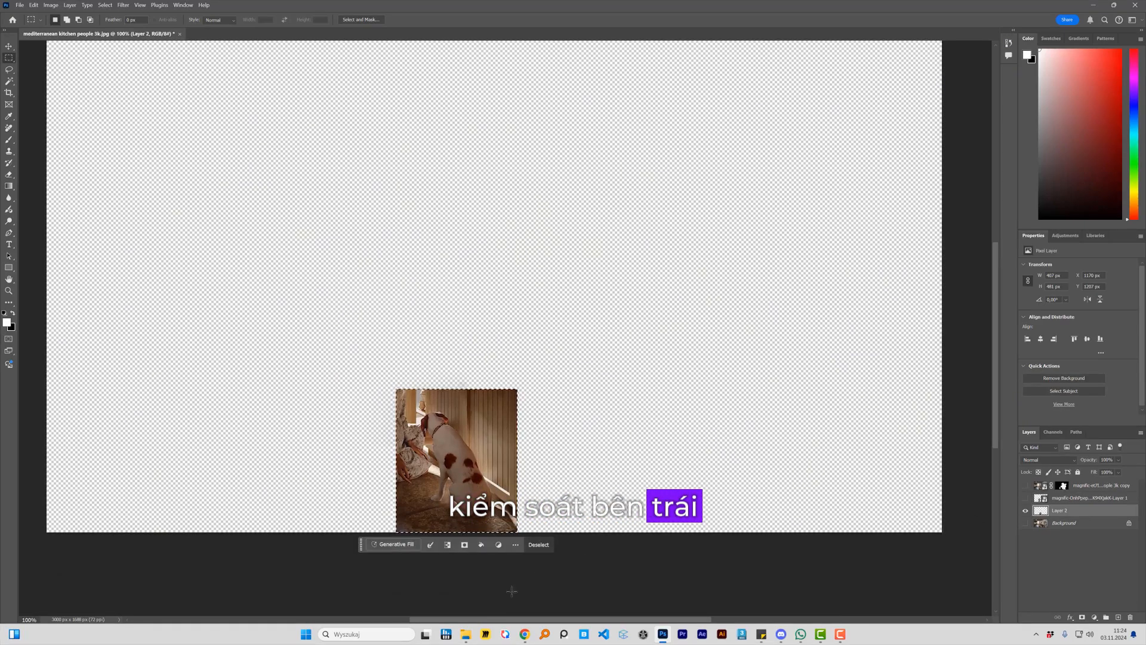
click(466, 634)
drag(701, 263, 457, 461)
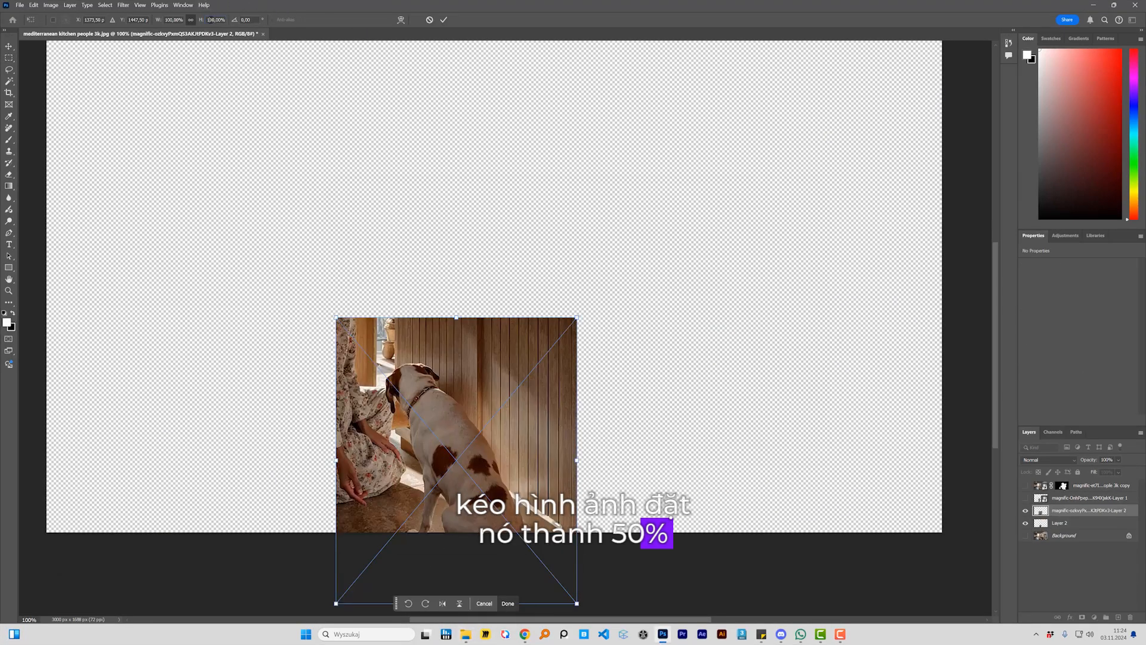
Step: Scale the placed dog upscale to 50%, commit it and delete the original Layer 2
text(50)
key(Return)
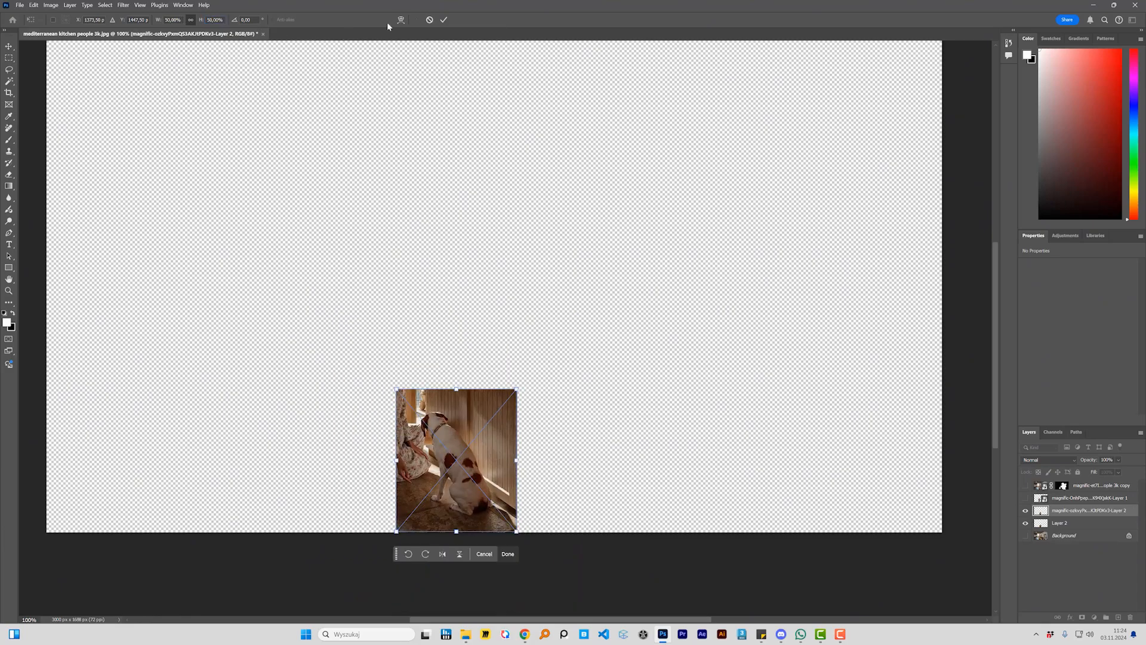
click(444, 21)
click(1068, 526)
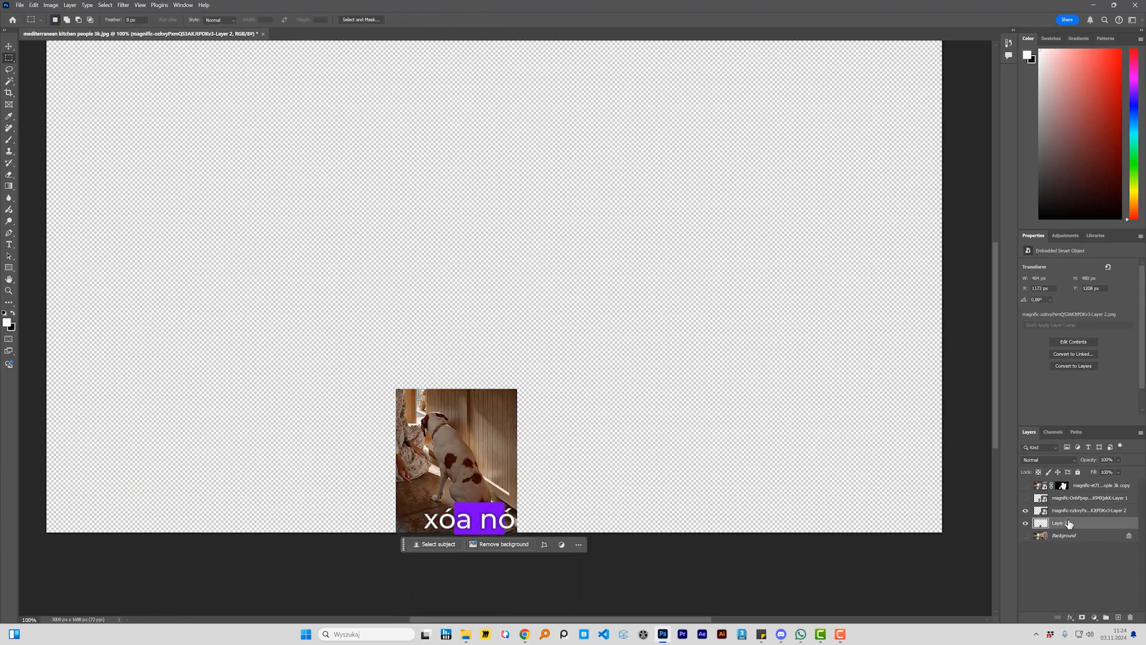
drag(1067, 525, 1130, 618)
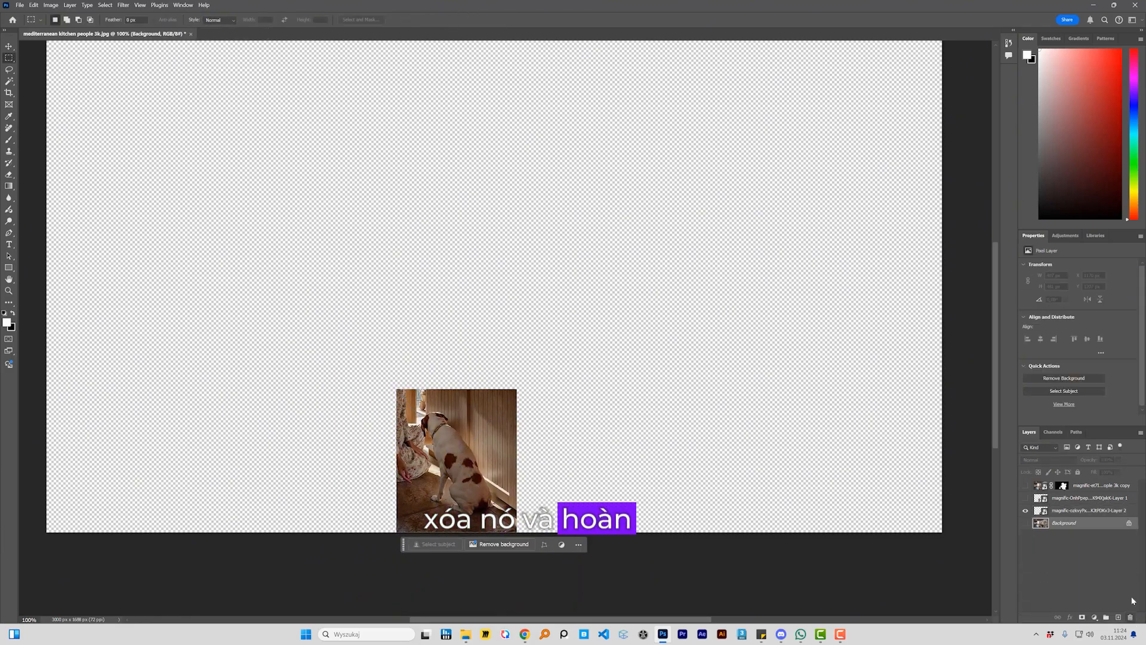
Step: Show the Background and move the masked full-image upscale layer directly above it, below the dog and girl upscales
click(1025, 523)
click(1025, 523)
drag(1106, 486, 1095, 517)
Step: Add a black mask to the dog upscale layer and paint the dog in with a white brush
click(1092, 498)
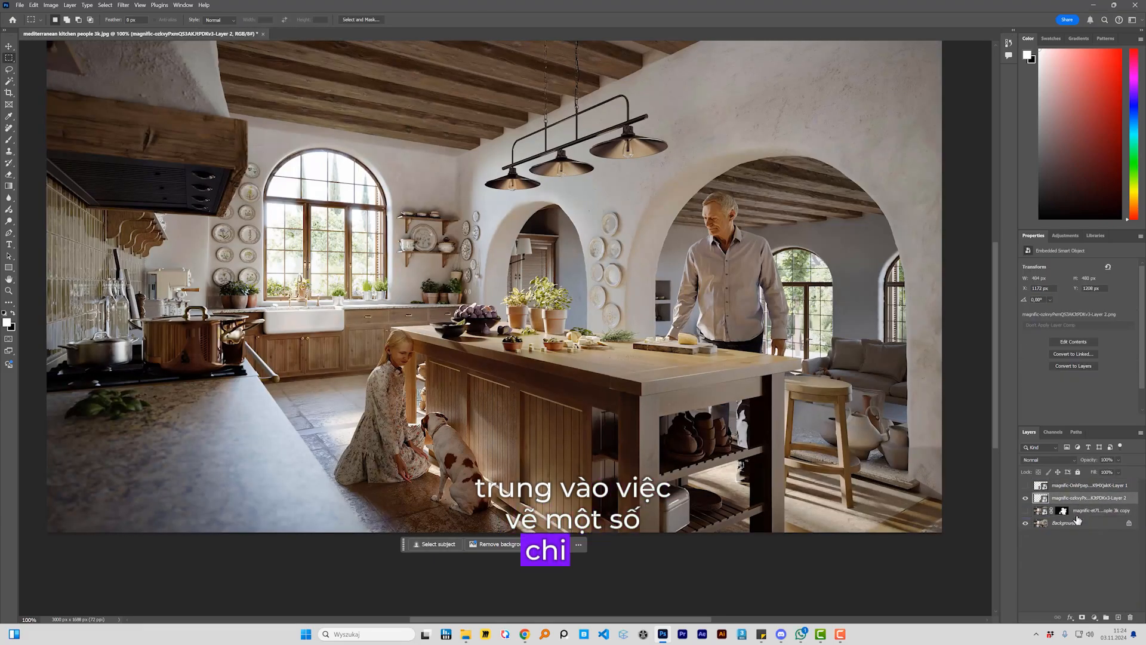
click(1082, 617)
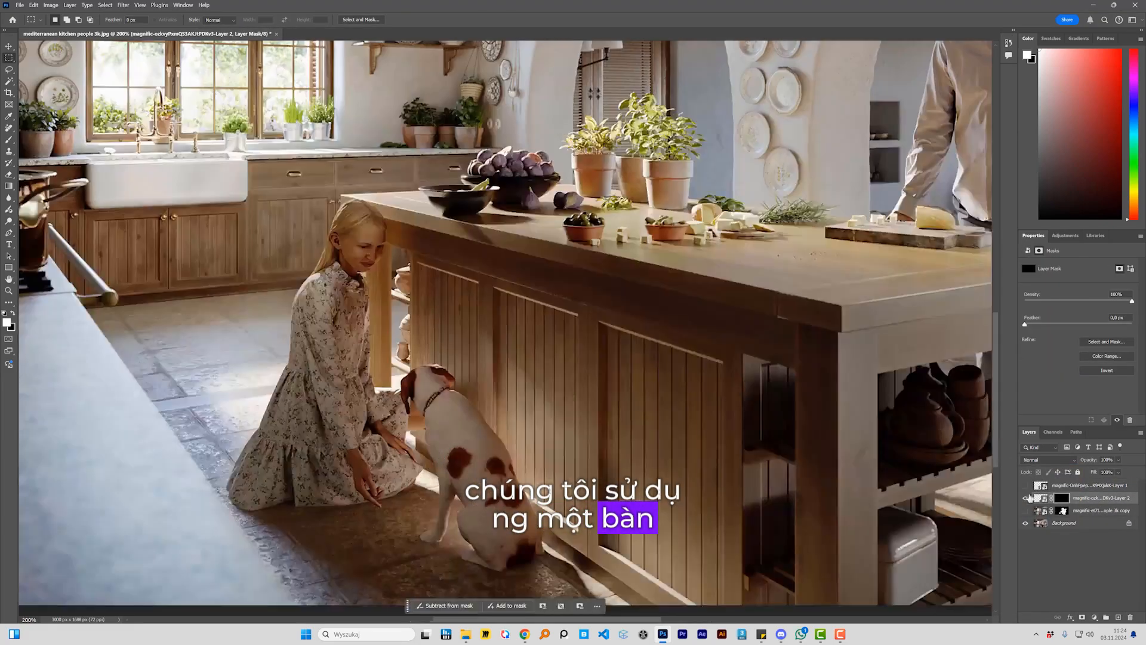
key(b)
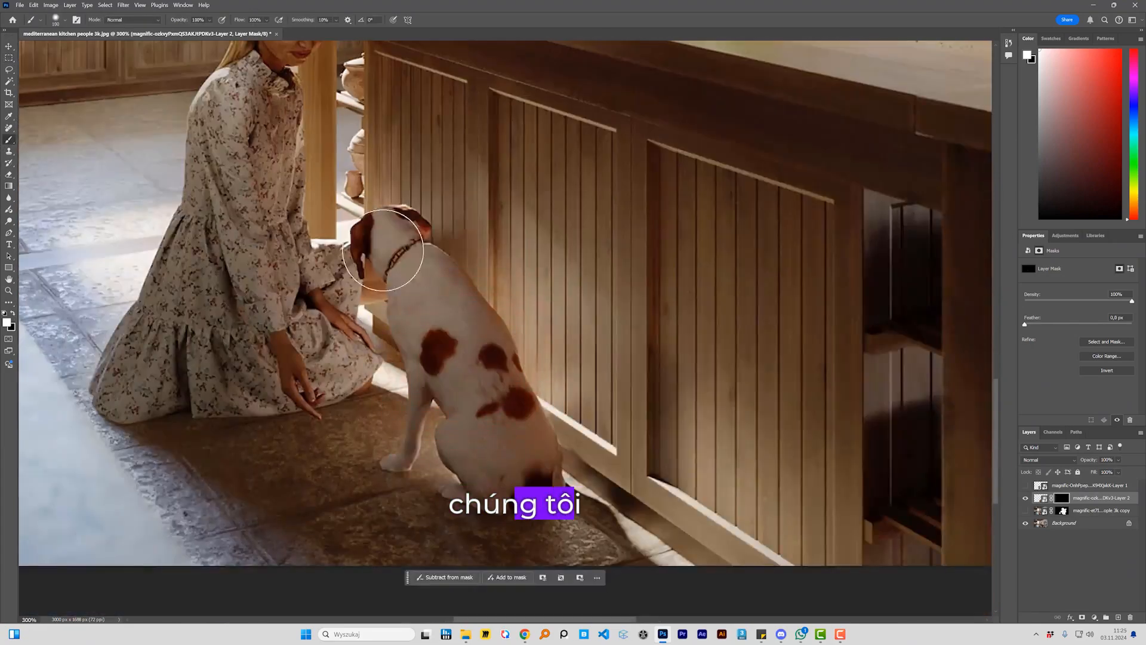
drag(449, 245, 412, 249)
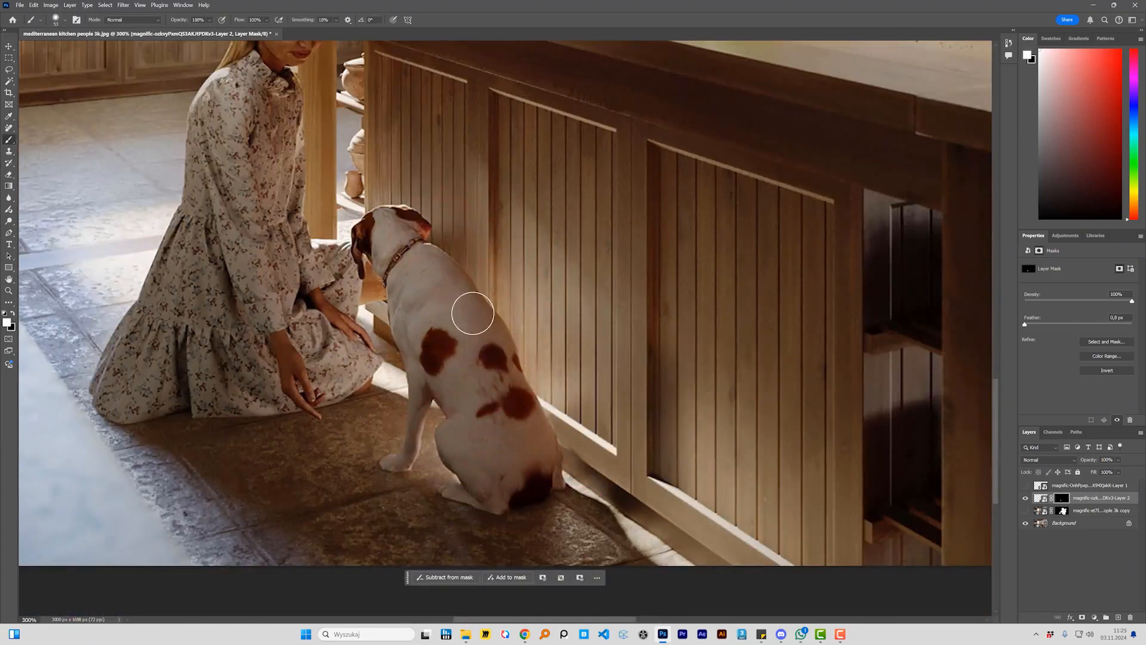
Step: Show the girl upscale layer, give it a black mask and paint the girl in with a white brush
scroll(560, 378, down, 2)
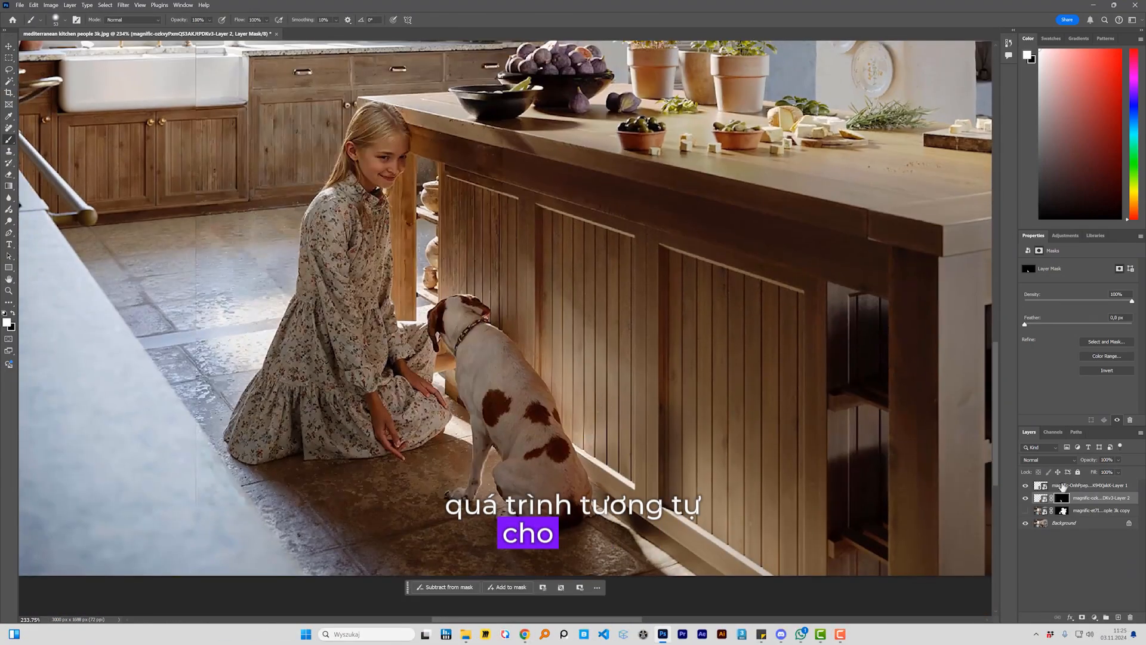
mouse_move(330, 221)
mouse_down()
mouse_move(342, 432)
mouse_move(419, 383)
mouse_move(358, 155)
mouse_up()
drag(430, 252, 476, 308)
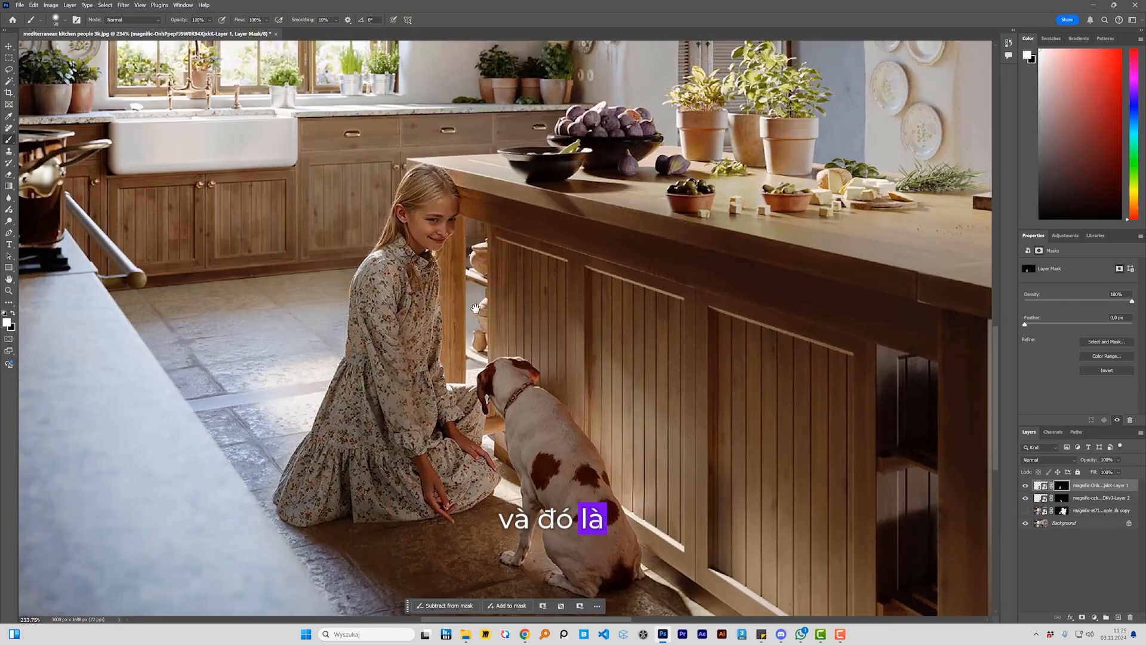
Step: Compare the kitchen details with and without the masked full-image upscale layer, and examine the area around the girl and dog
click(1027, 511)
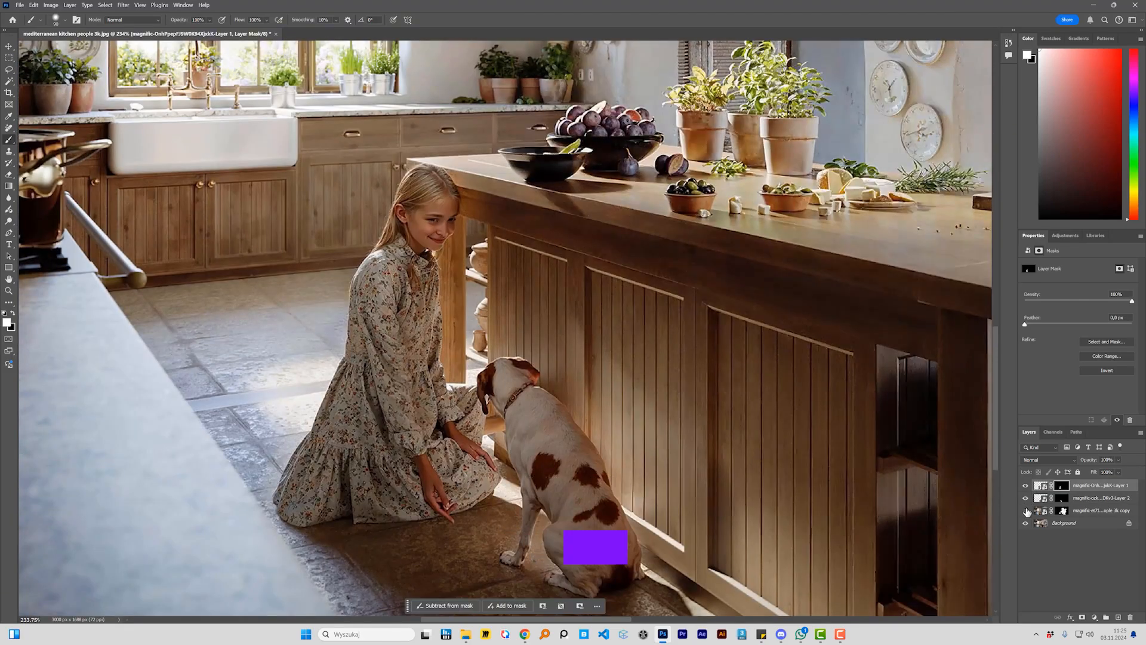
click(1026, 511)
click(1026, 511)
click(1026, 511)
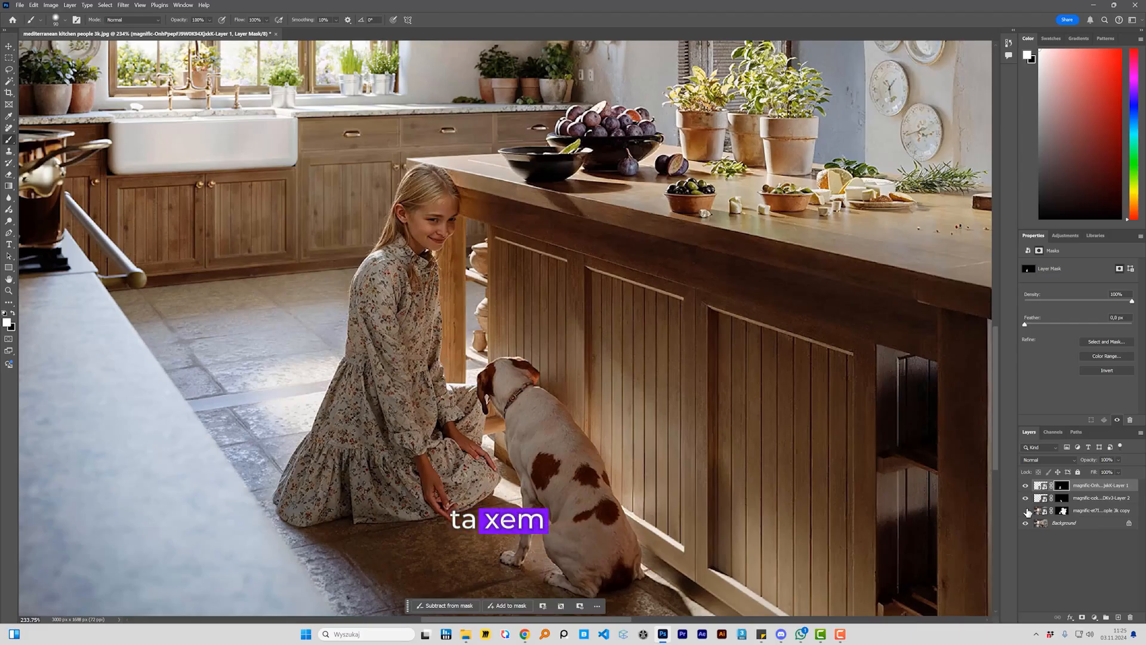
click(1025, 510)
key(m)
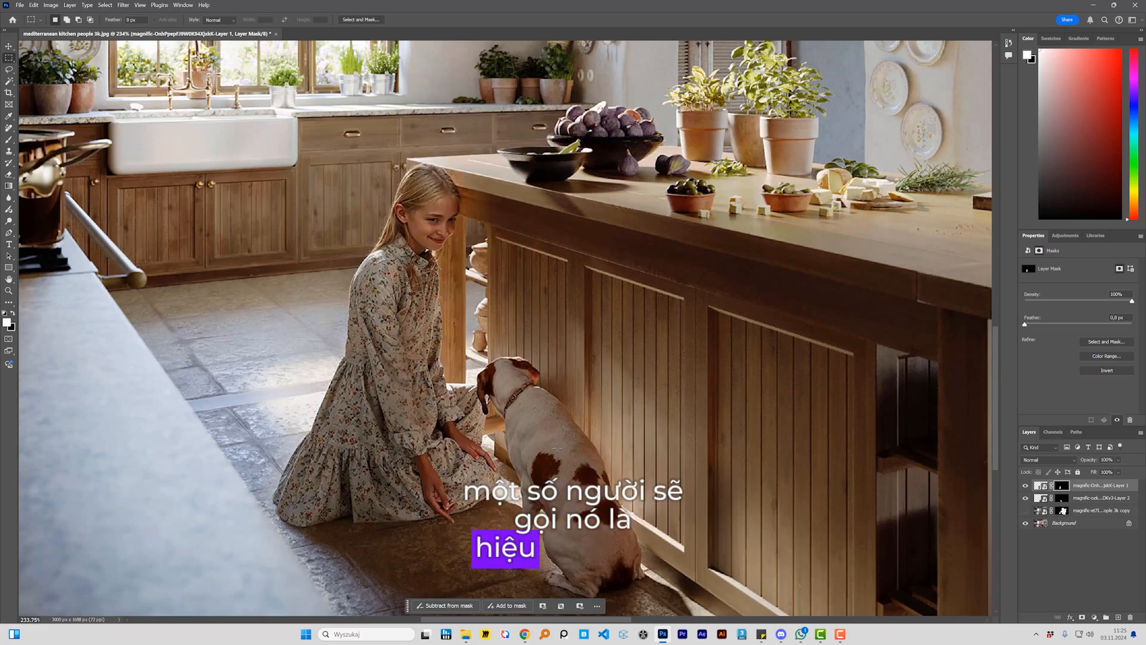
drag(556, 457, 519, 428)
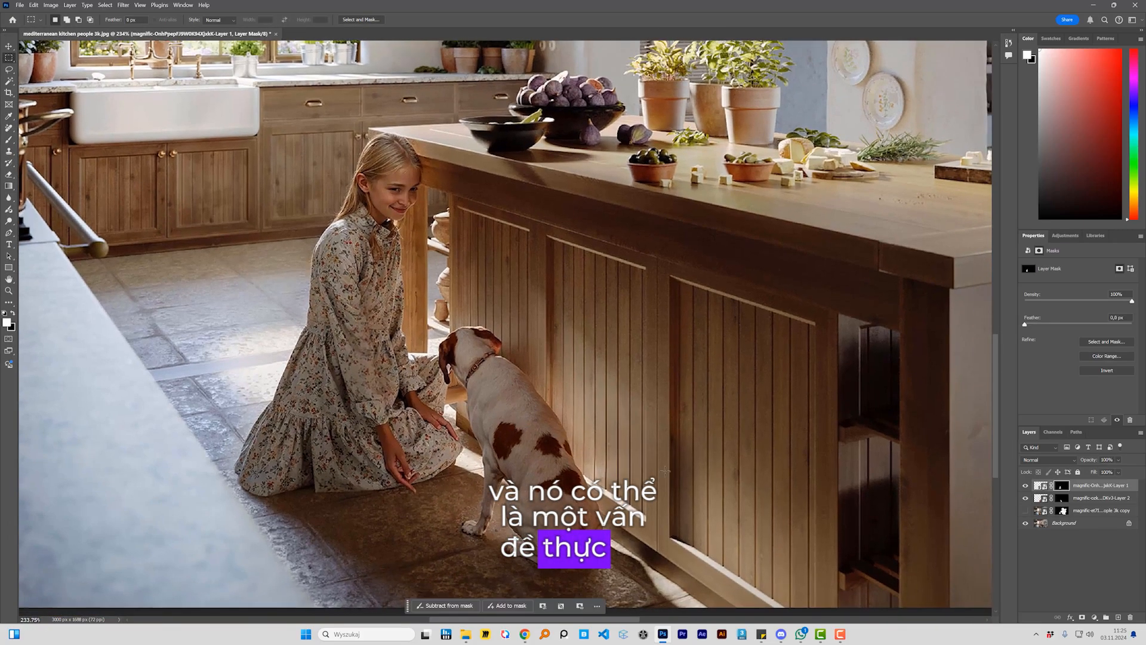
Step: Convert the Background layer to a smart object
click(1069, 523)
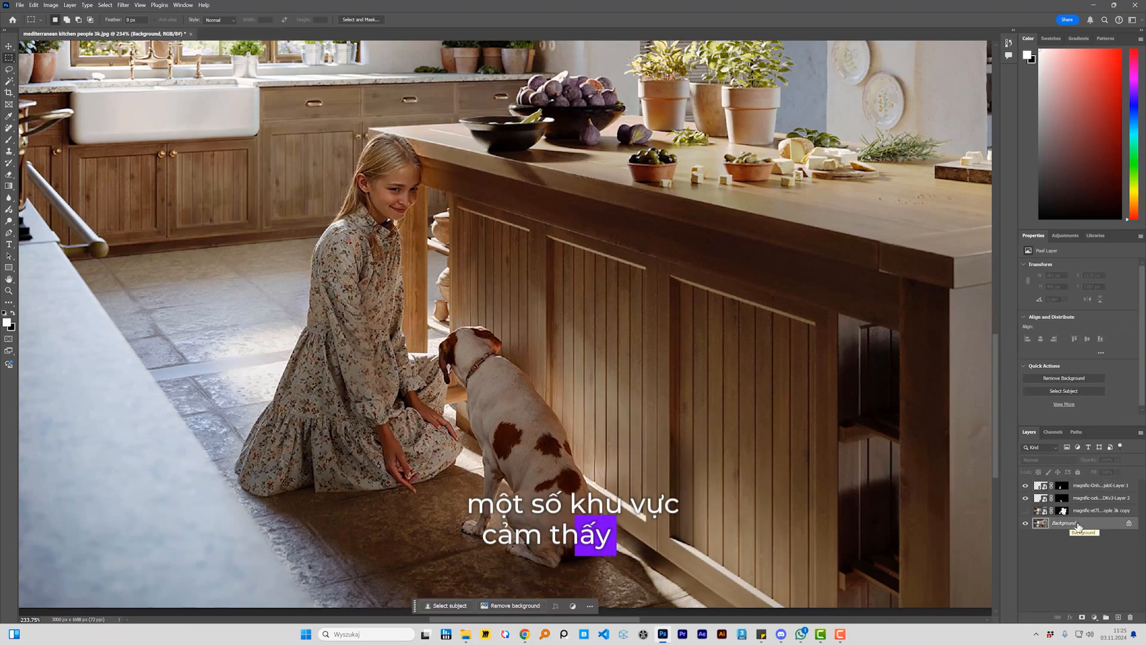
right_click(1079, 526)
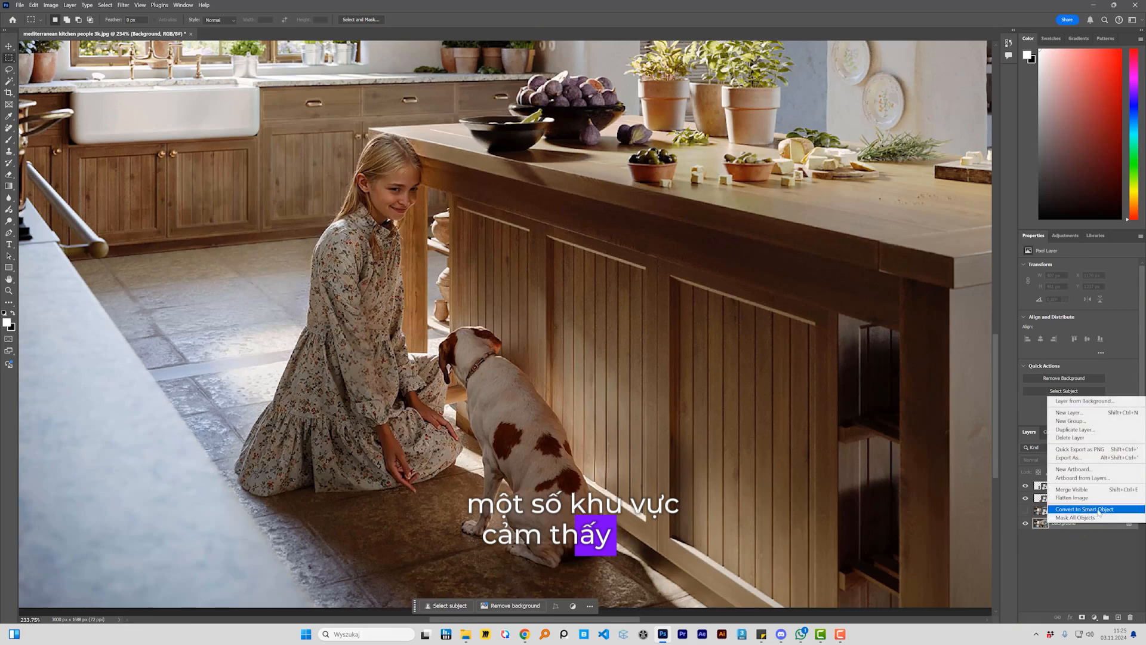
click(1100, 512)
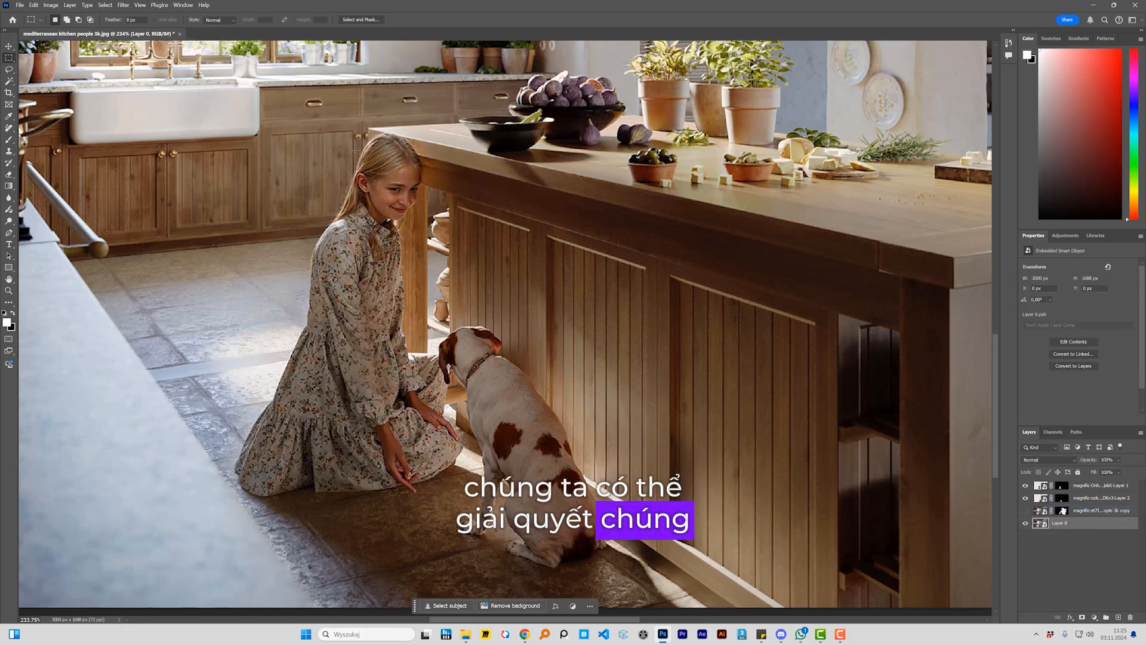
Step: Apply the Camera Raw Filter to the background smart object with Clarity +21 and Shadows +23, judging the effect around the girl and dog
click(126, 5)
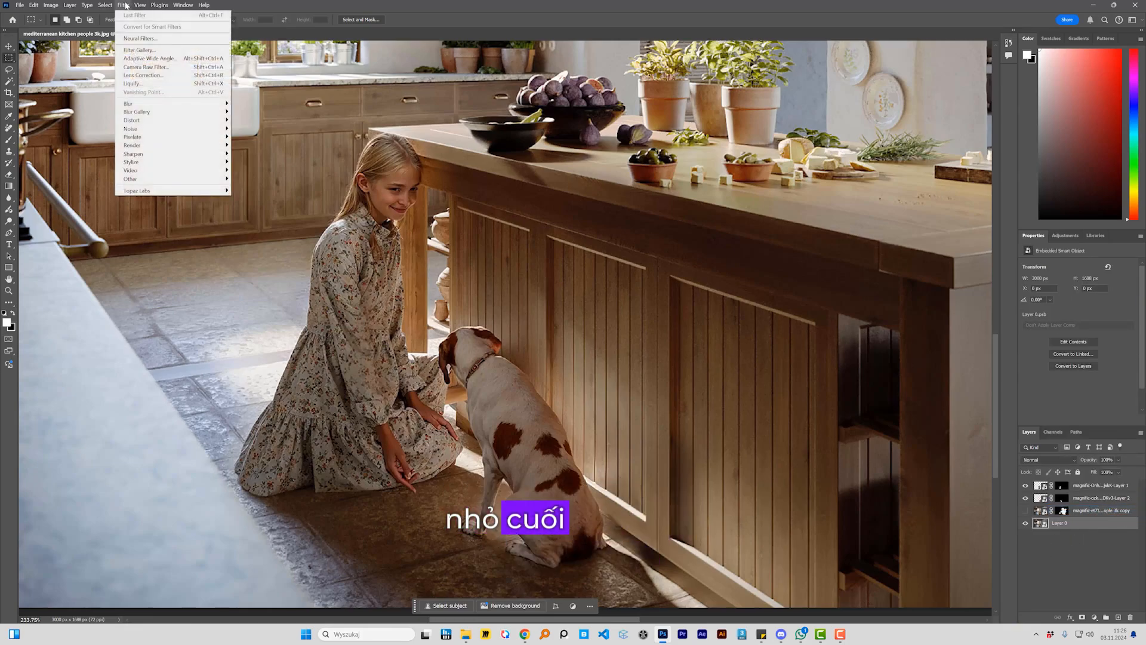
click(158, 67)
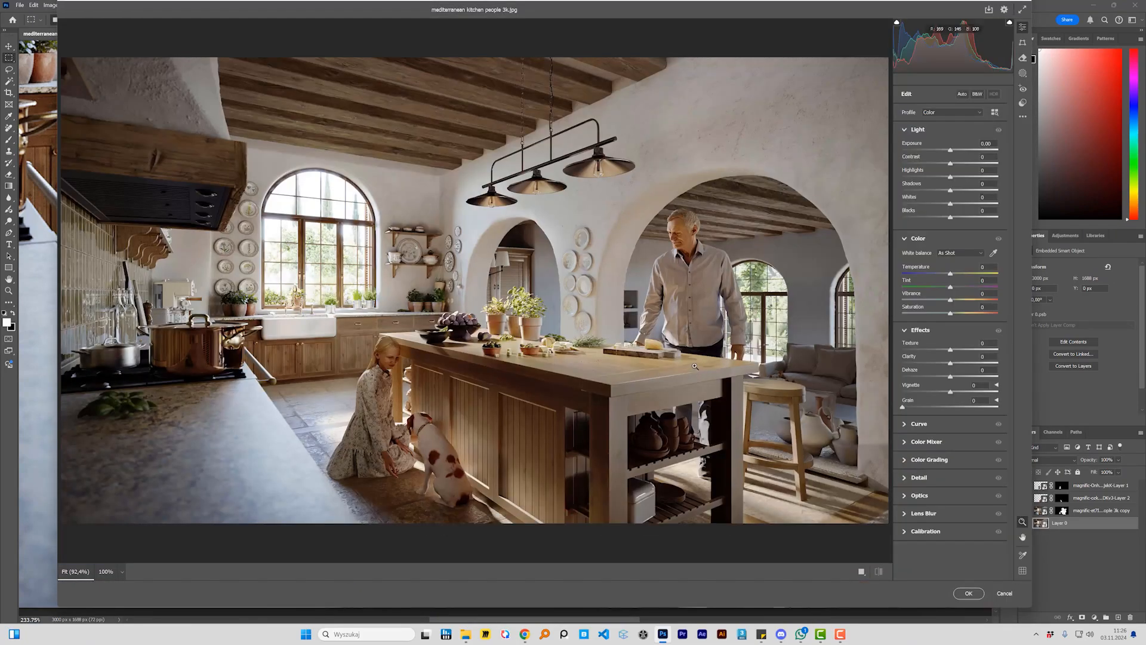
drag(952, 364, 960, 364)
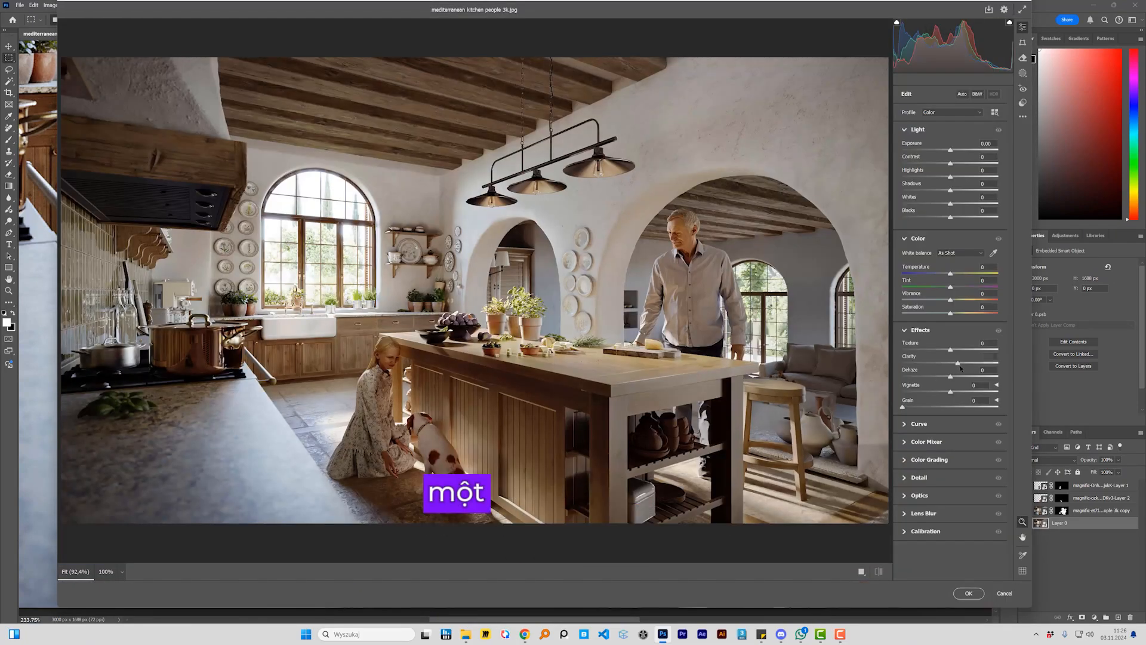
drag(330, 301, 420, 462)
drag(549, 461, 408, 127)
click(960, 364)
drag(960, 364, 957, 374)
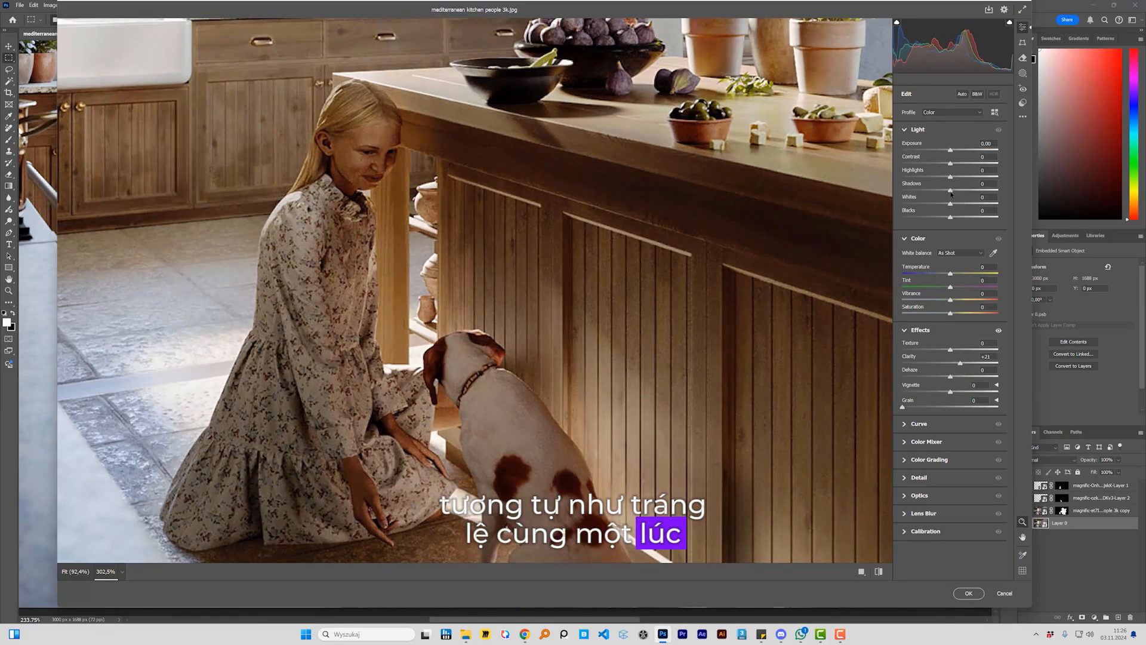
drag(959, 196, 962, 199)
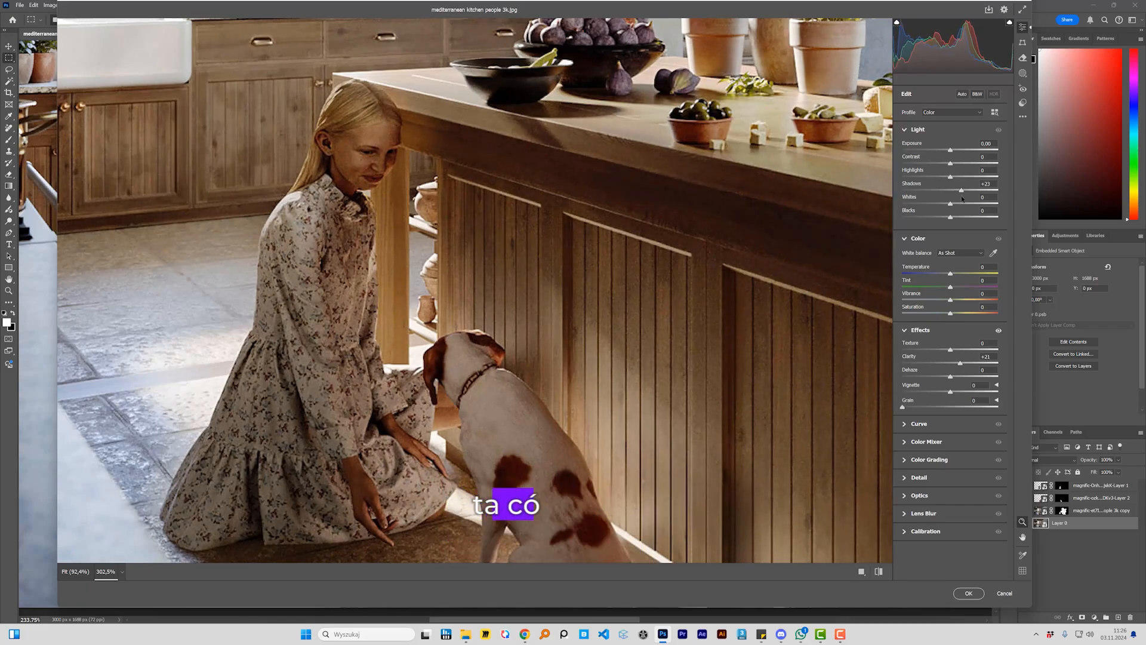
click(968, 593)
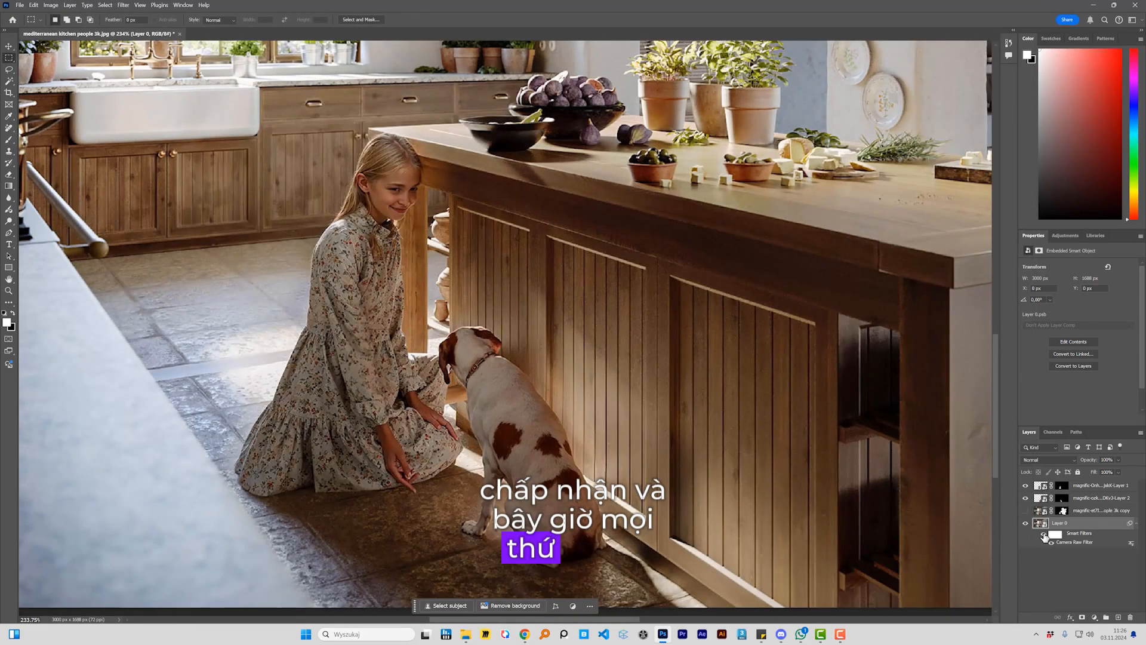
Step: Check the Camera Raw Filter's effect, show the masked full-image upscale layer and review the whole kitchen image
click(1045, 536)
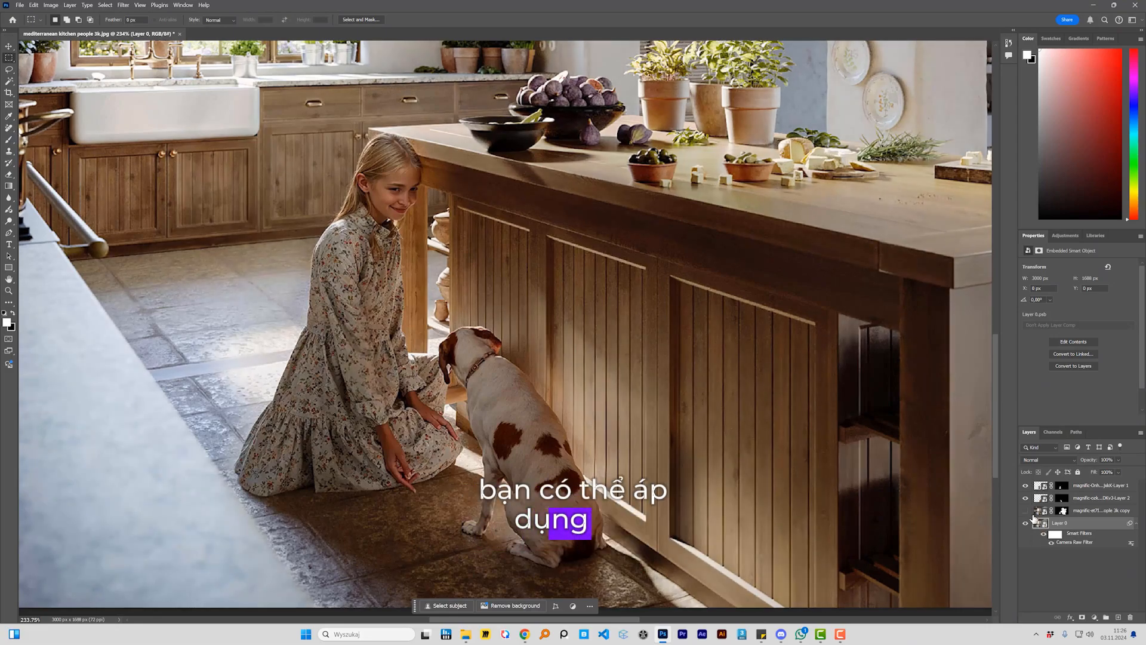
click(1027, 511)
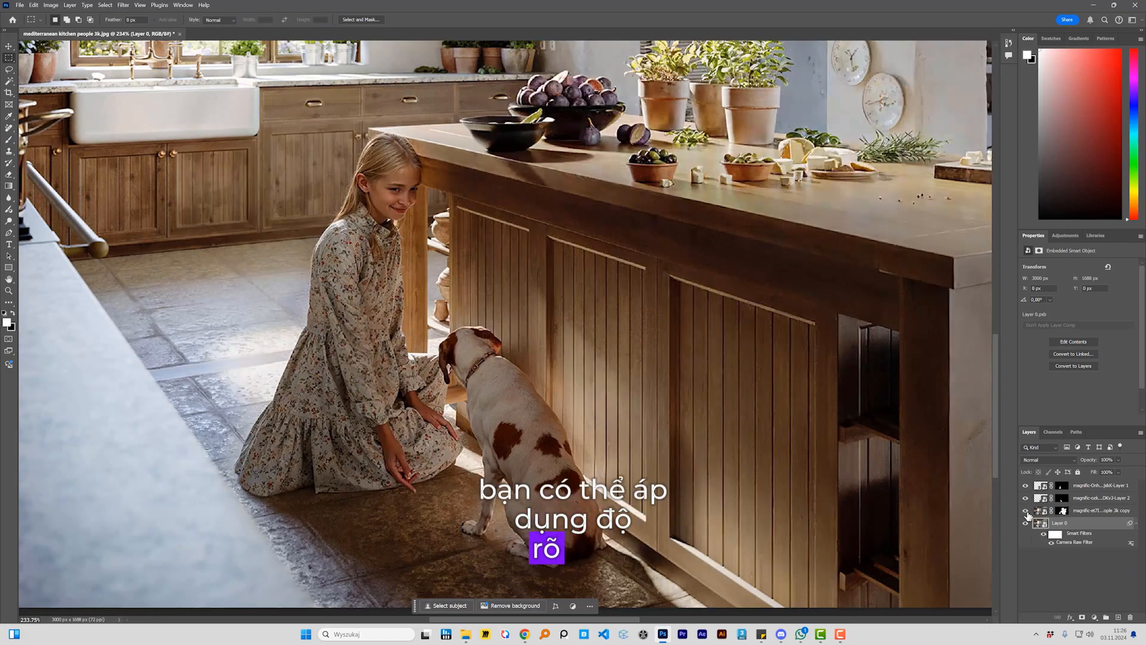
alt+click(543, 276)
drag(567, 260, 532, 381)
alt+click(571, 383)
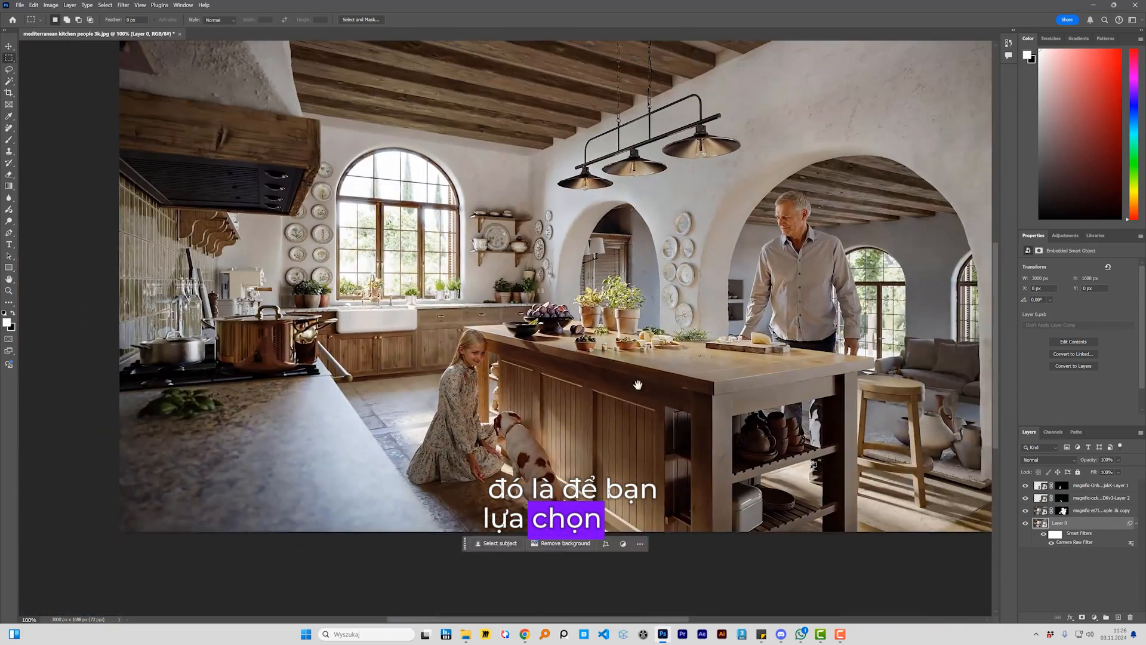
drag(681, 383, 610, 435)
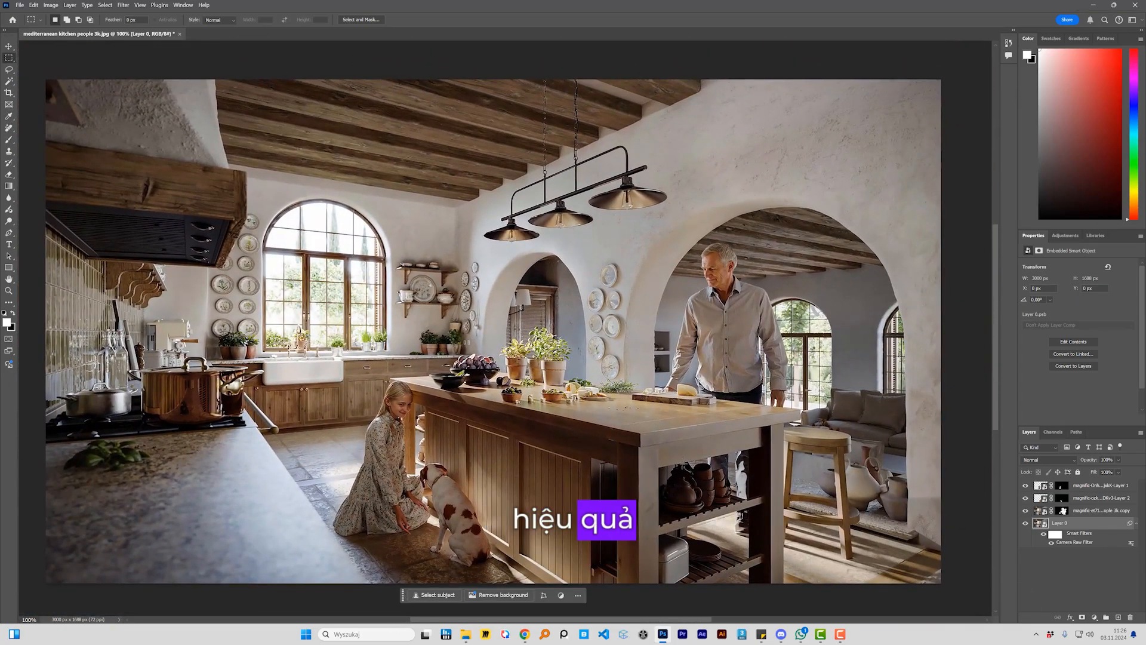